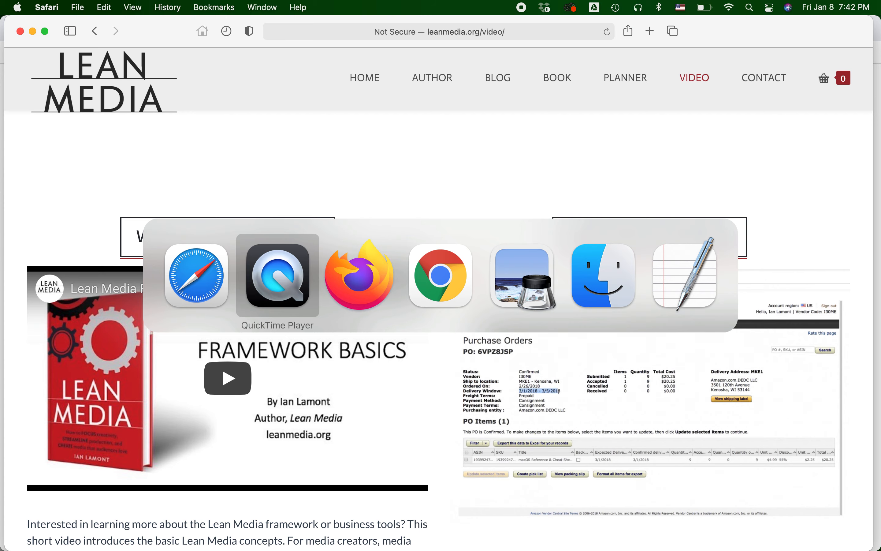
key(super+Tab)
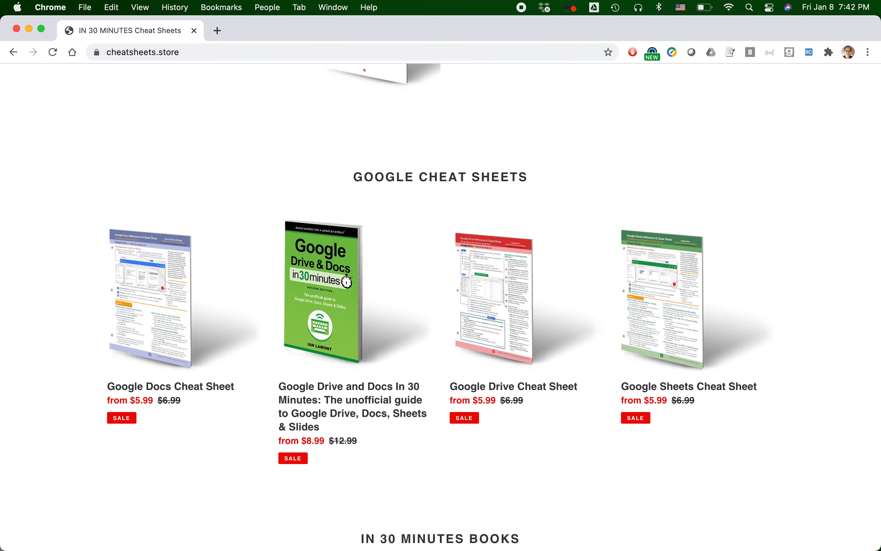
Switch to Chrome and look over the cheatsheets.store home page and its featured Microsoft Cheat Sheets section
scroll(441, 306, up, 10)
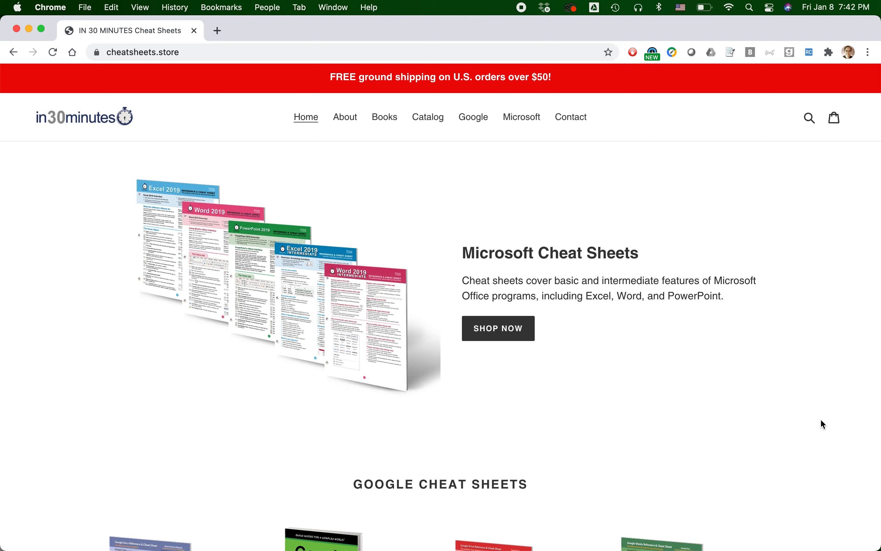
scroll(820, 419, down, 15)
scroll(821, 420, up, 15)
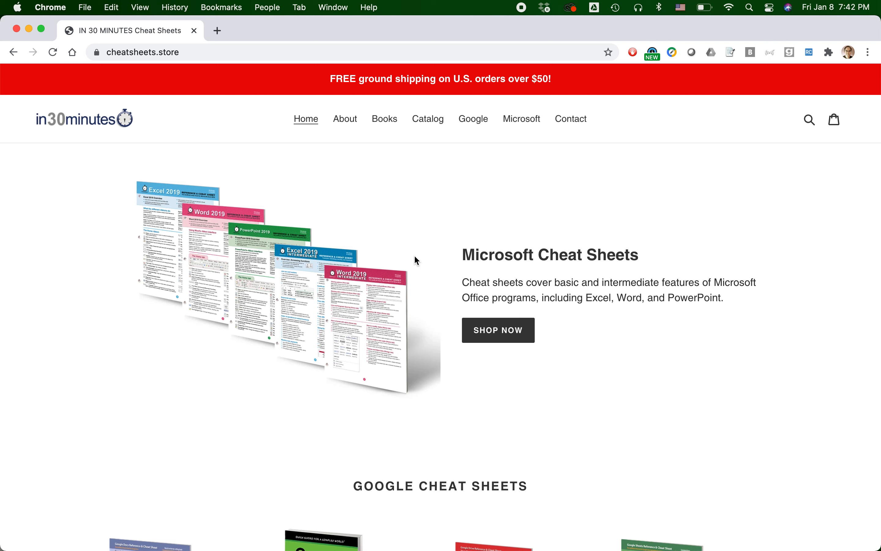
Open the Microsoft Cheat Sheets collection from the storefront, look through its products, and return to the home page
click(499, 331)
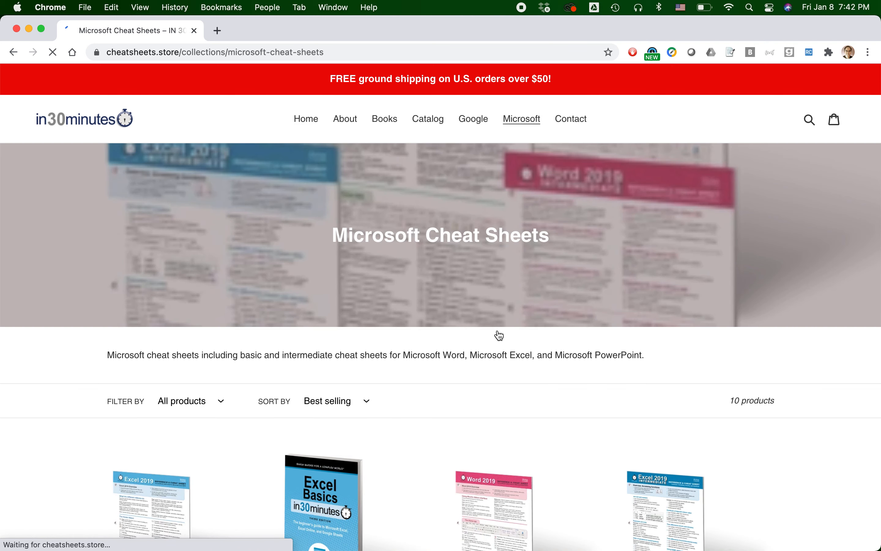
scroll(500, 335, down, 12)
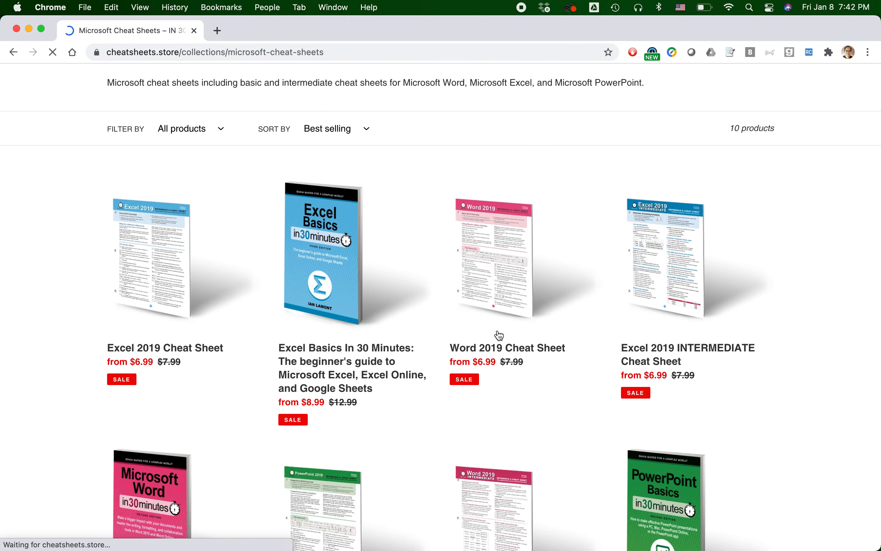
scroll(499, 335, down, 4)
scroll(499, 335, up, 15)
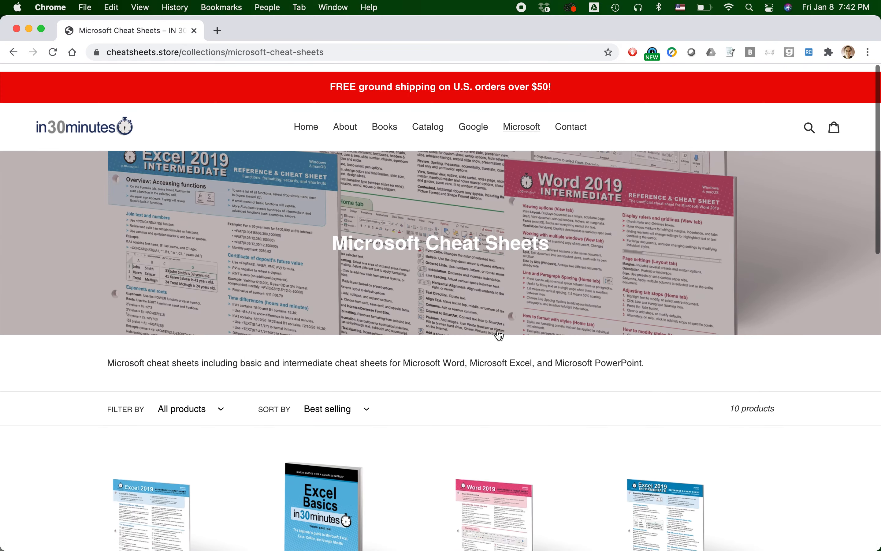
click(80, 131)
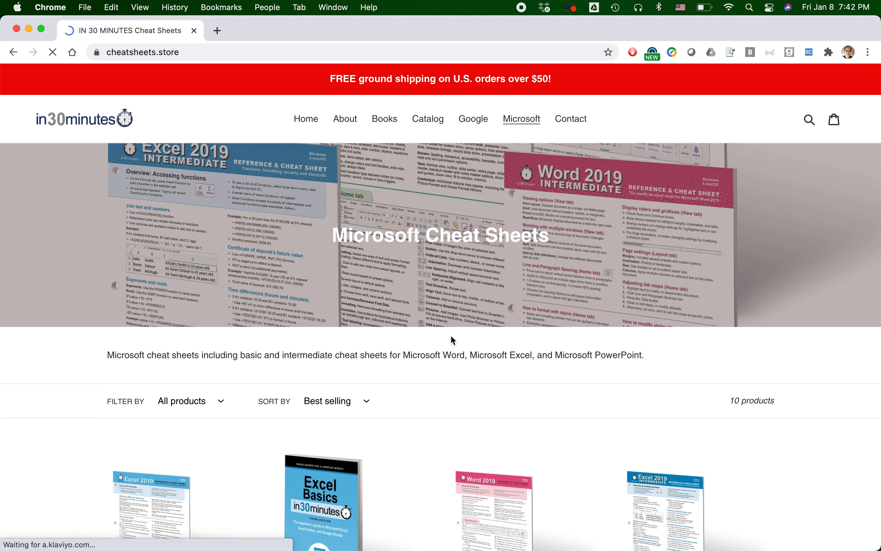
Examine the Google Cheat Sheets and IN 30 MINUTES Books collections on the store's home page
scroll(451, 334, down, 4)
scroll(451, 333, down, 3)
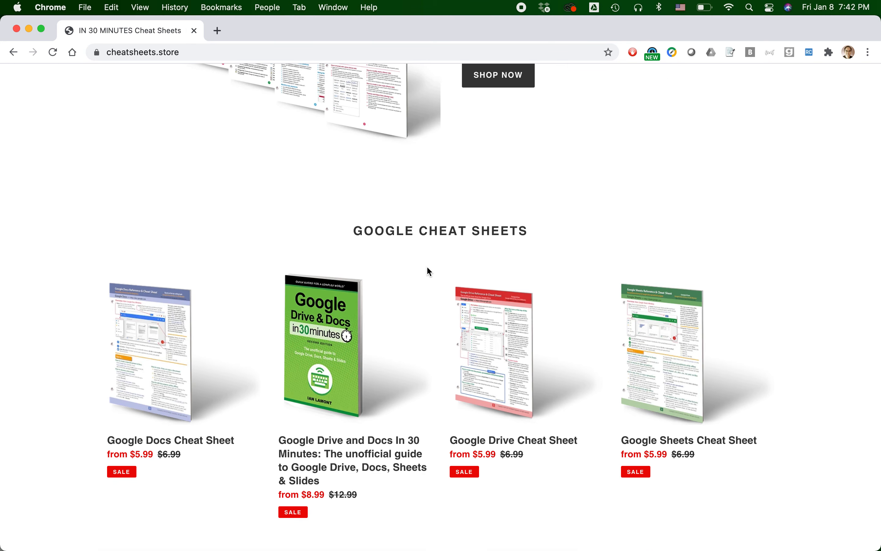
scroll(427, 271, down, 10)
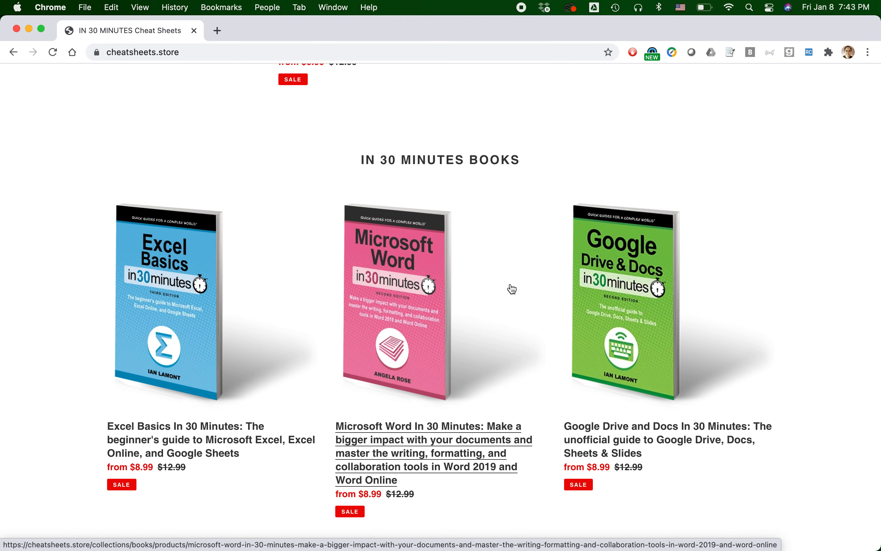
scroll(513, 289, down, 3)
scroll(512, 289, up, 2)
scroll(511, 288, up, 15)
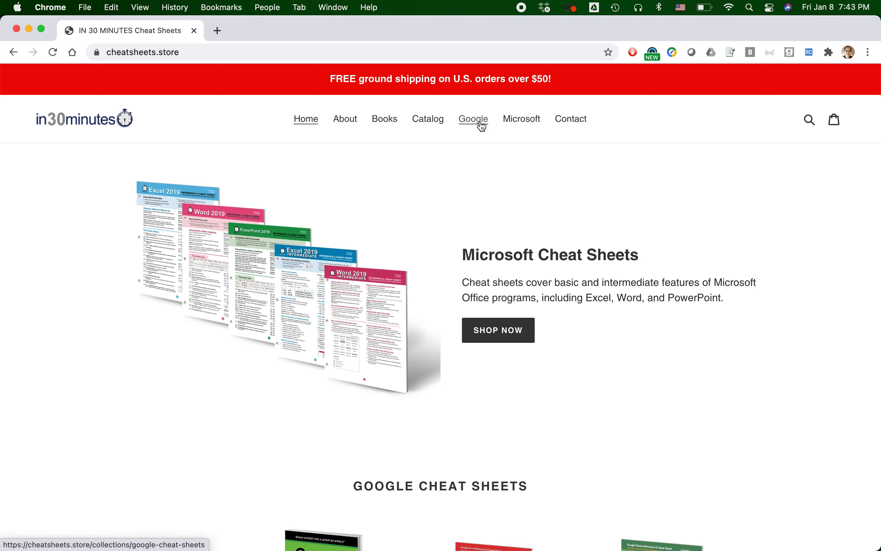
View the full product catalog of the store and go back to the home page
click(429, 124)
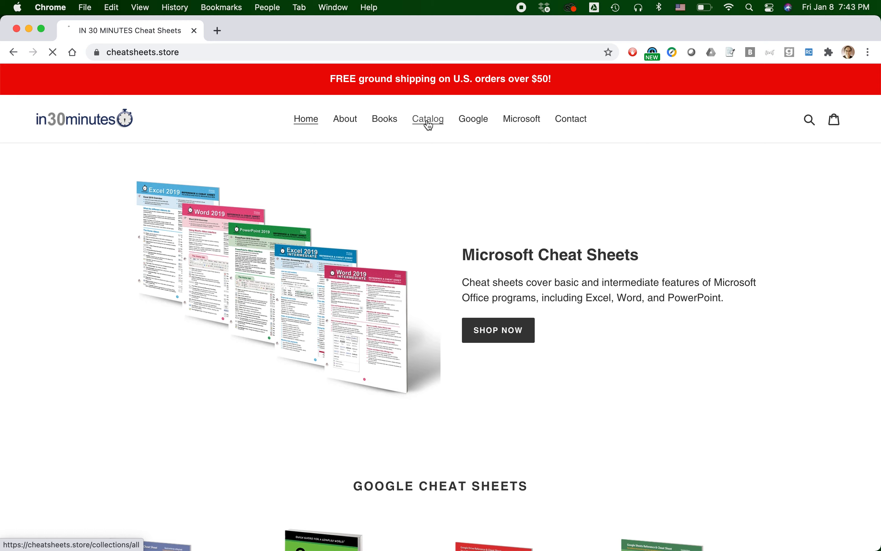
scroll(450, 254, down, 10)
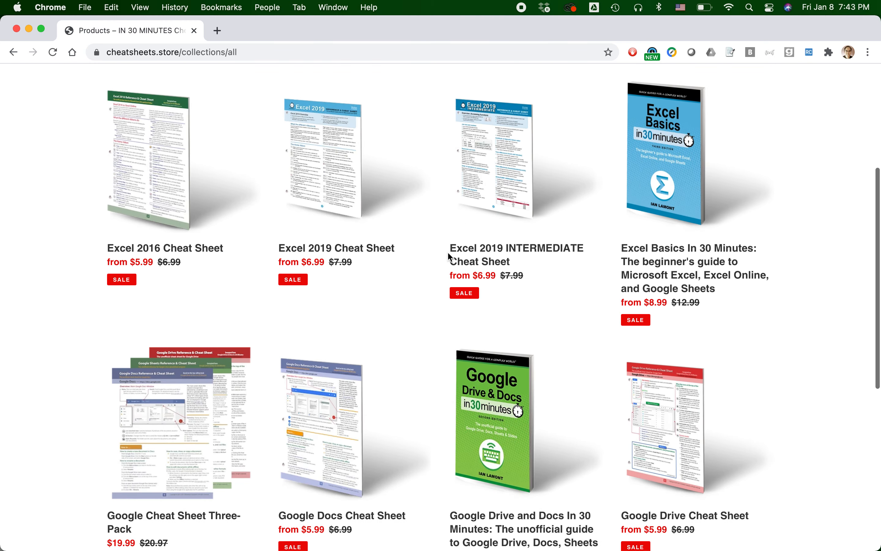
scroll(451, 257, up, 10)
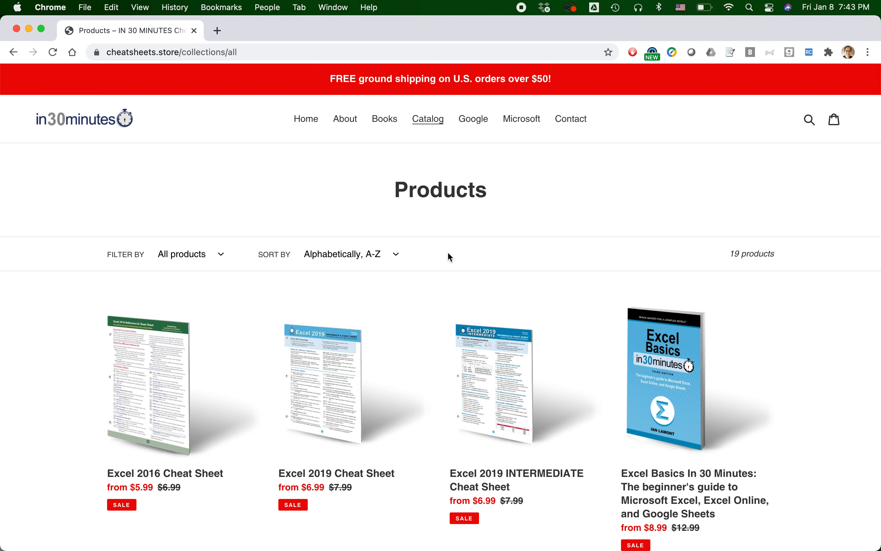
click(307, 120)
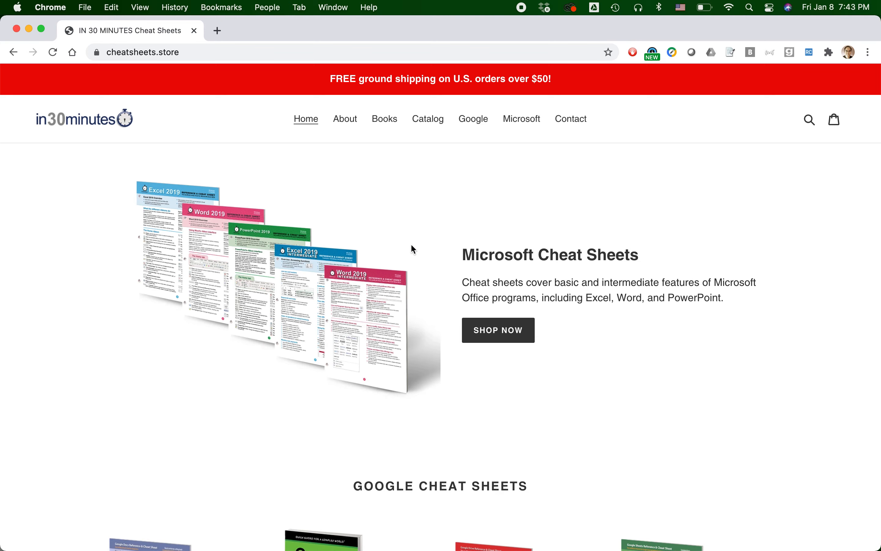
Review how the home page arranges the featured Microsoft collection, the Google cheat sheets and the books into separate sections
scroll(486, 233, down, 15)
scroll(487, 235, up, 15)
scroll(454, 239, down, 10)
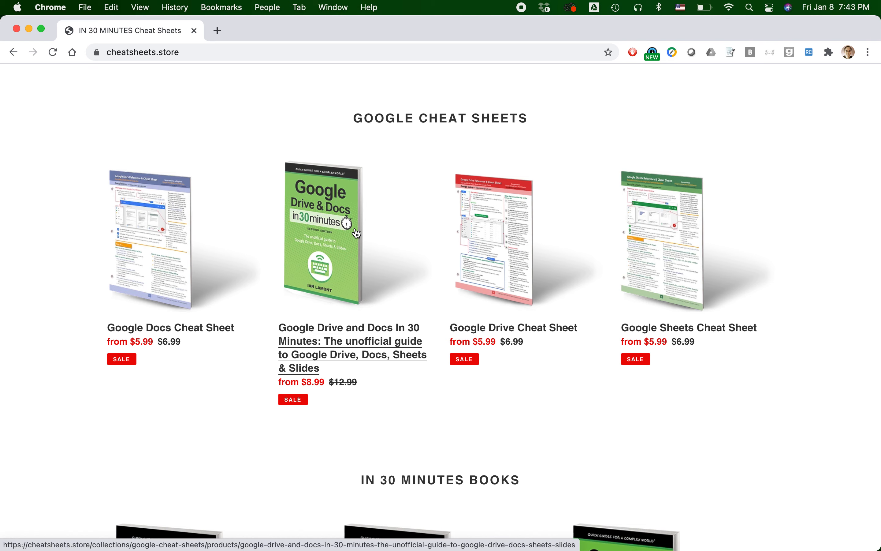
scroll(357, 233, down, 9)
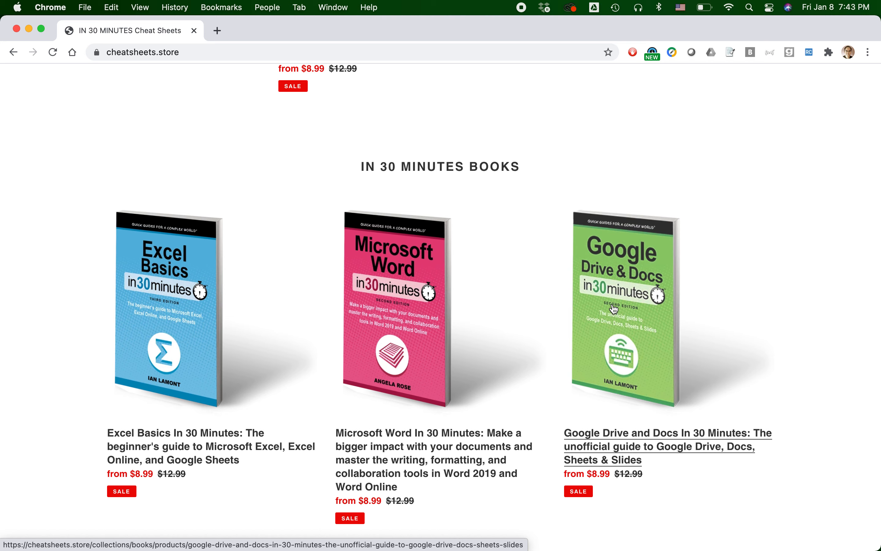
scroll(615, 308, up, 15)
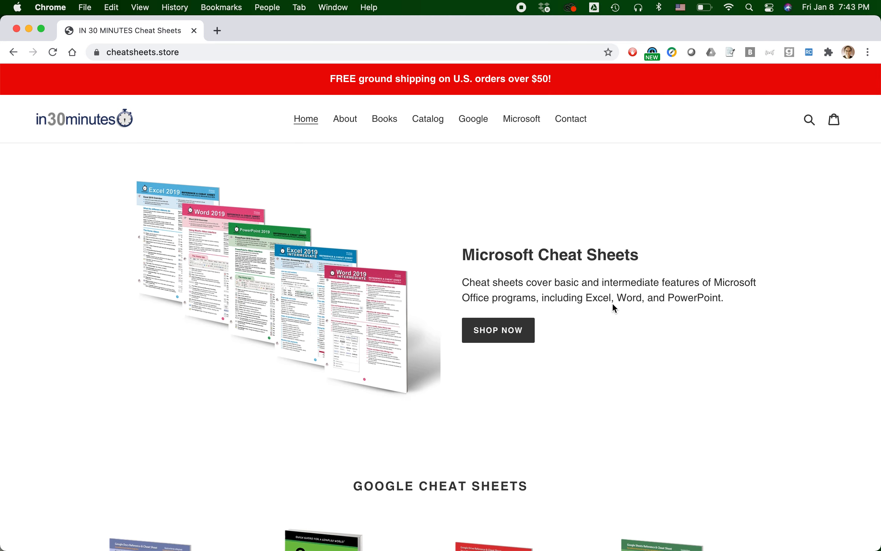
scroll(615, 308, down, 8)
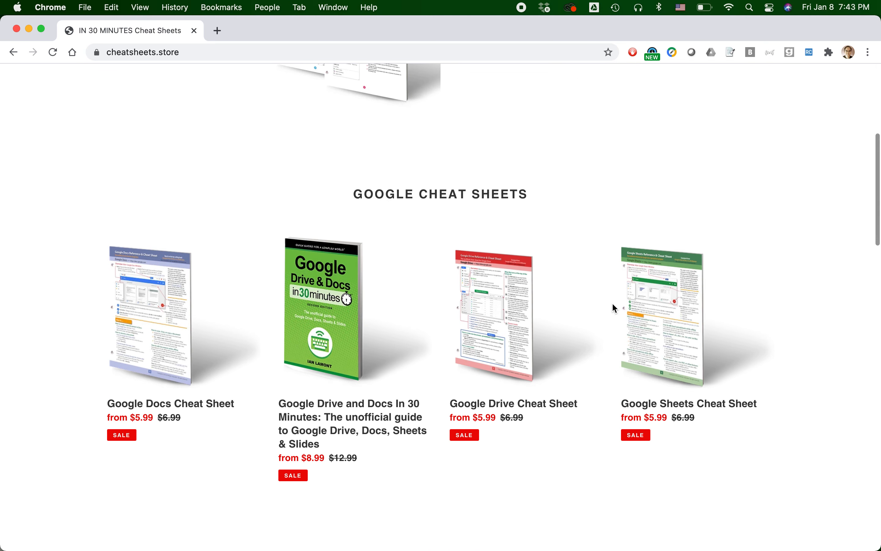
scroll(614, 308, down, 7)
scroll(615, 307, up, 15)
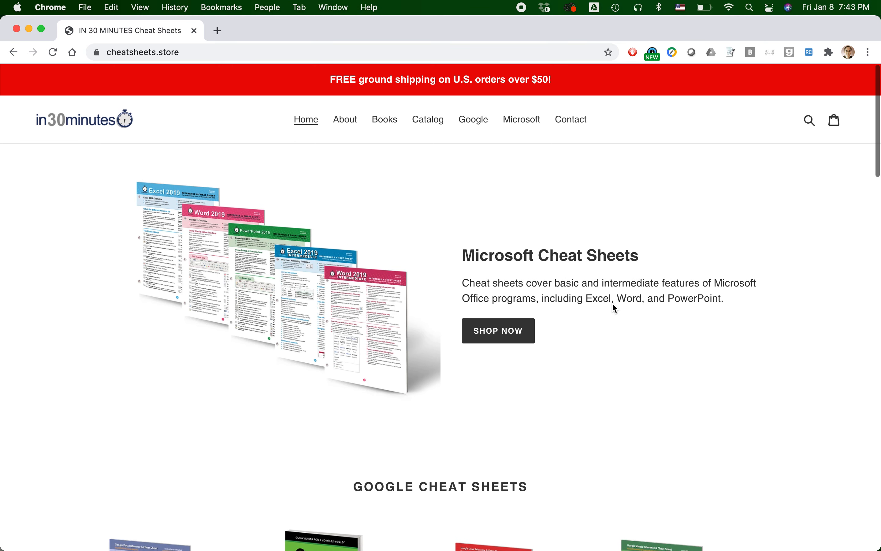
Switch to the Shopify admin in Firefox and open the store's list of product collections to review it
key(super+Tab)
key(super+Tab)
key(super+Tab)
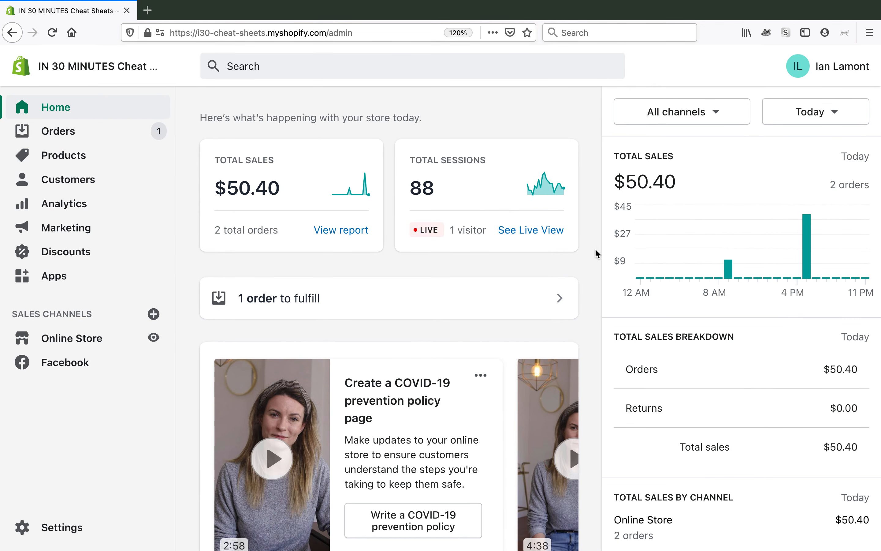
click(67, 165)
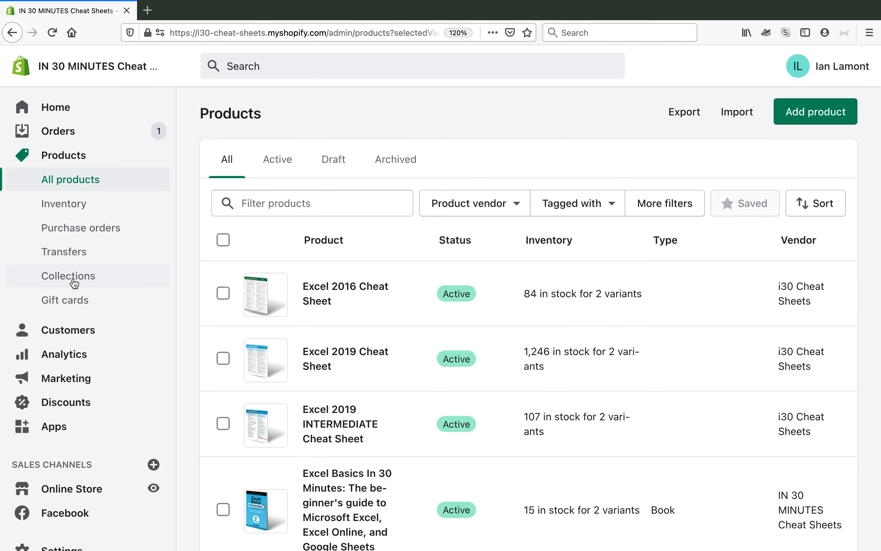
click(74, 282)
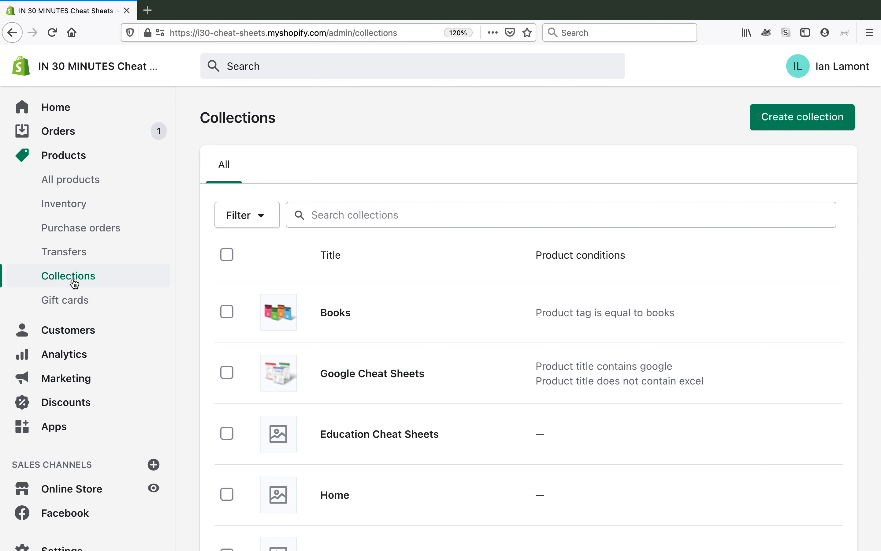
scroll(429, 279, down, 7)
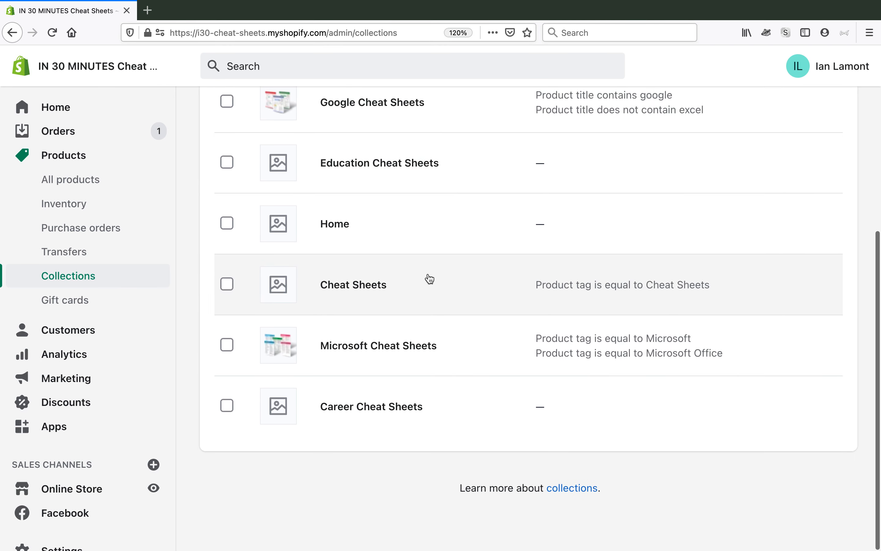
scroll(430, 279, up, 7)
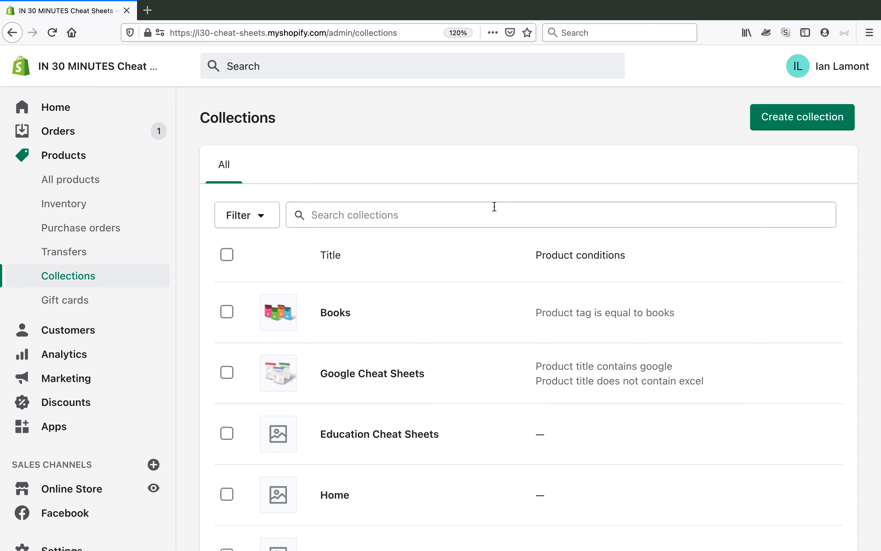
Create a new collection and give it the title "New"
click(806, 117)
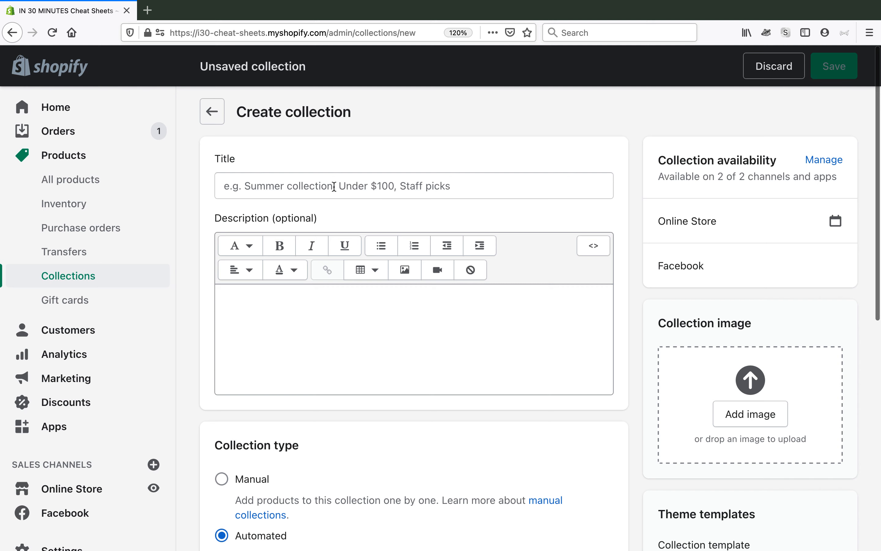
click(322, 186)
text(New)
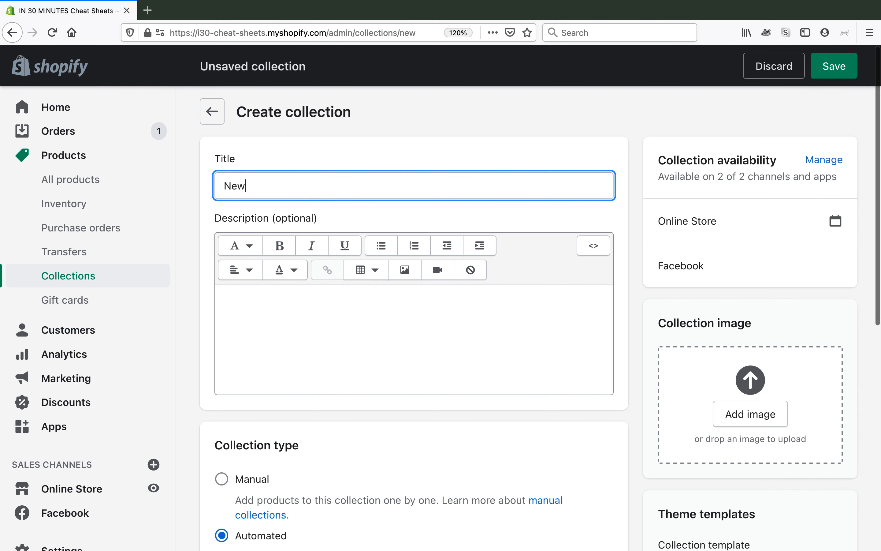
text( Products)
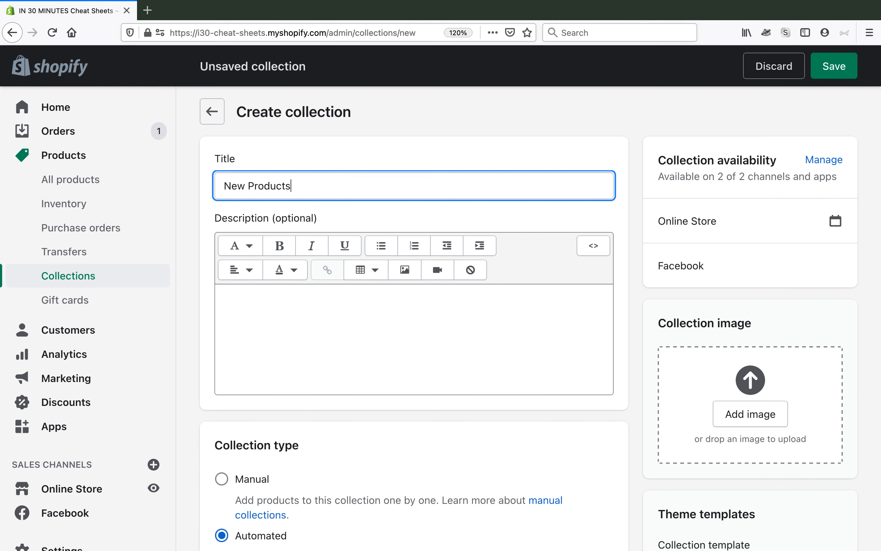
key(BackSpace)
key(BackSpace)
key(BackSpace)
key(BackSpace)
key(BackSpace)
key(BackSpace)
Enter the collection description "New products and cheat sheets from IN 30 MINUTES Guides."
click(254, 303)
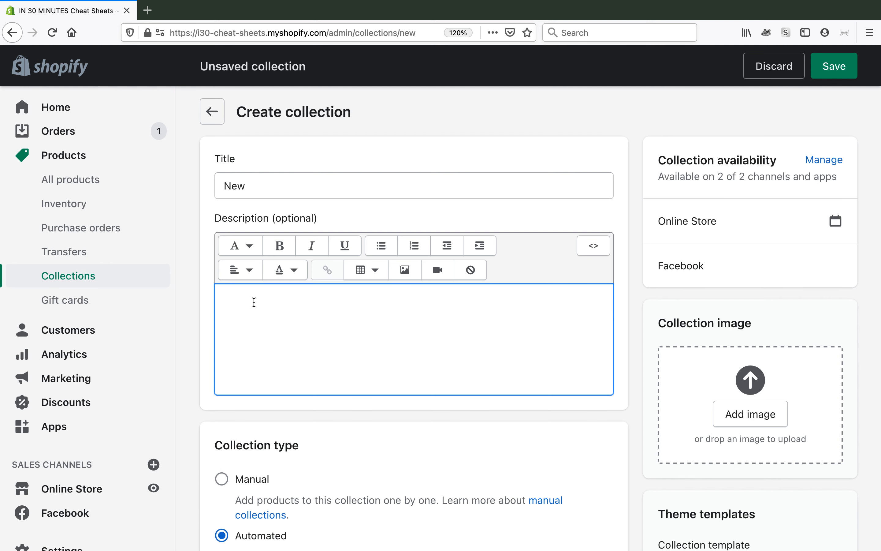
text(New products an)
key(BackSpace)
text(and cheat she)
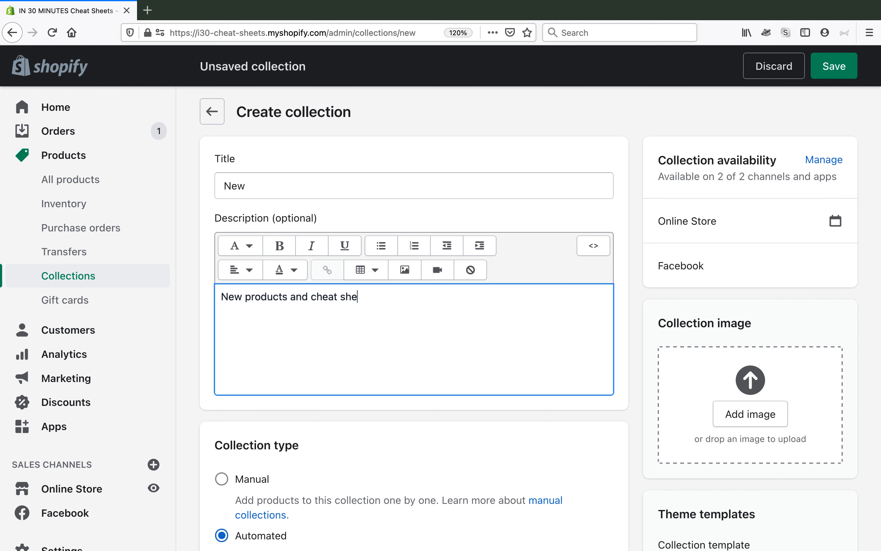
text(ets from)
key(BackSpace)
text(om IN 30 MINUTES Guides.)
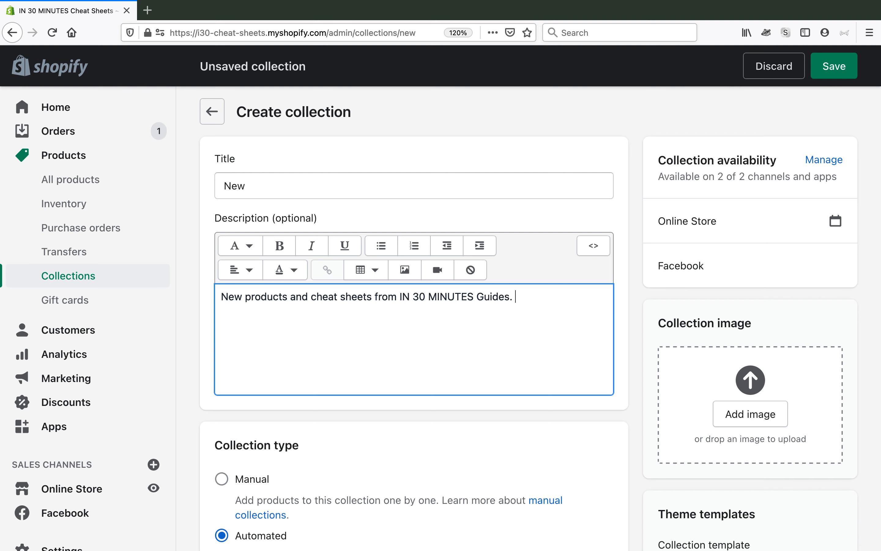
triple_click(291, 302)
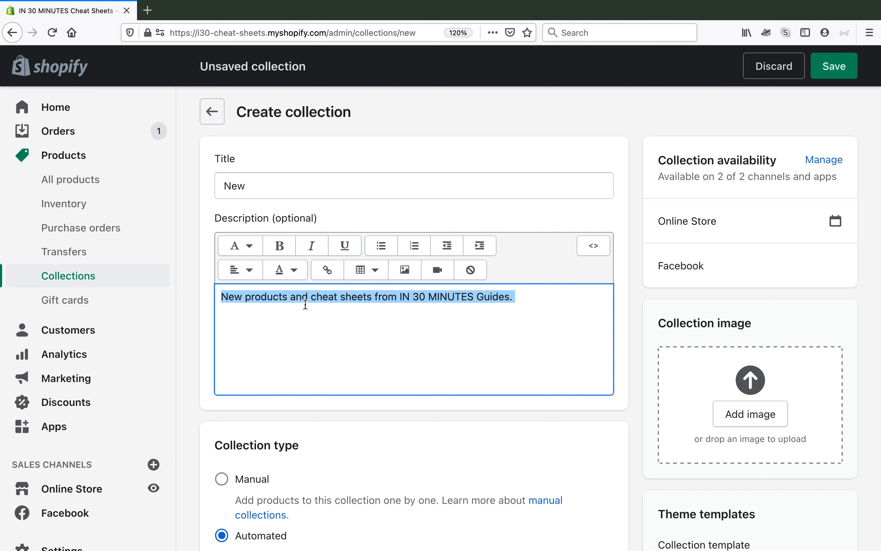
Open the website SEO fields of the new collection's search engine listing for editing
scroll(305, 304, down, 10)
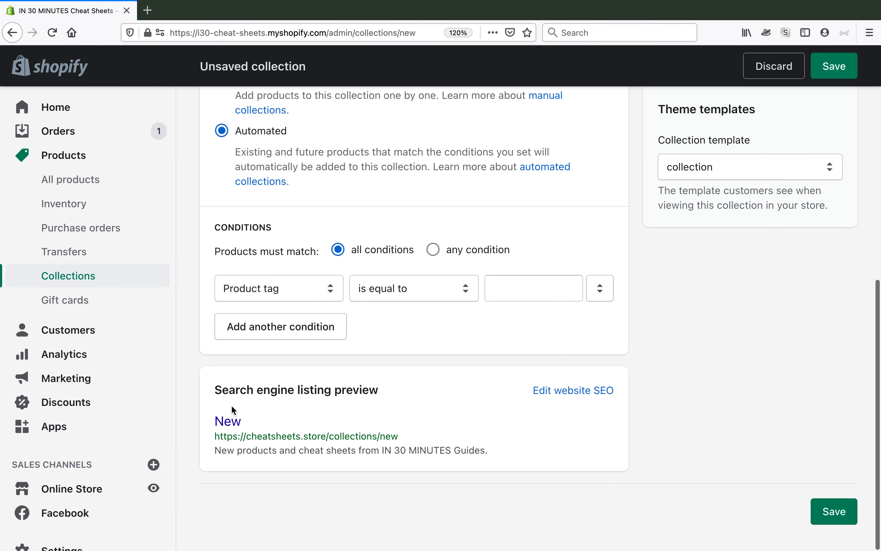
drag(217, 388, 390, 392)
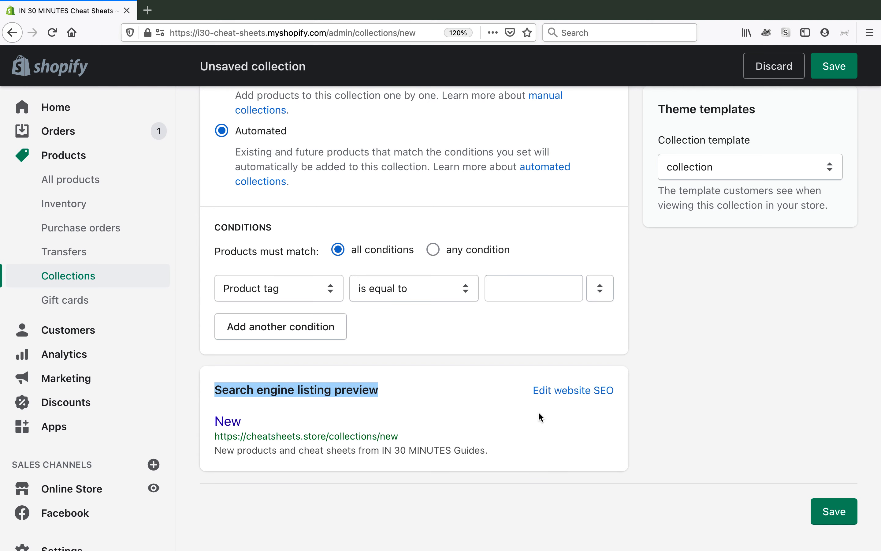
click(552, 393)
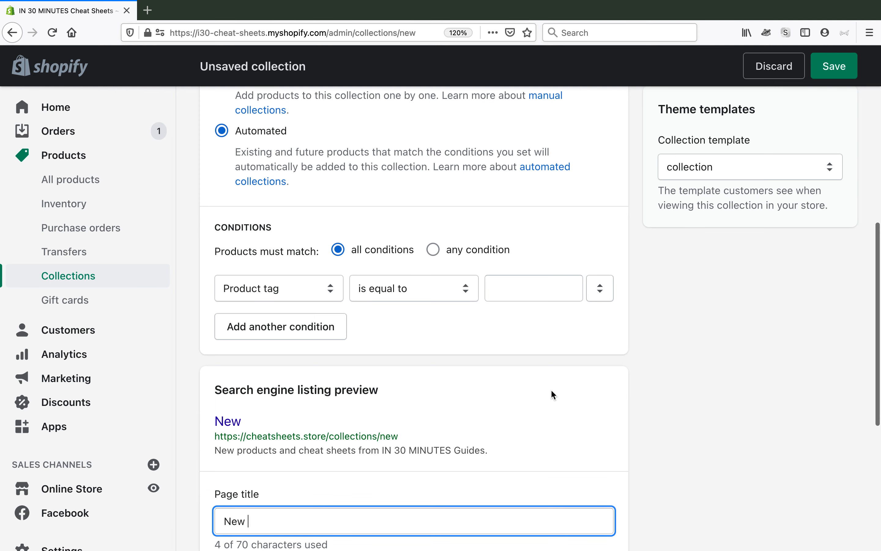
scroll(549, 389, down, 4)
scroll(545, 389, down, 1)
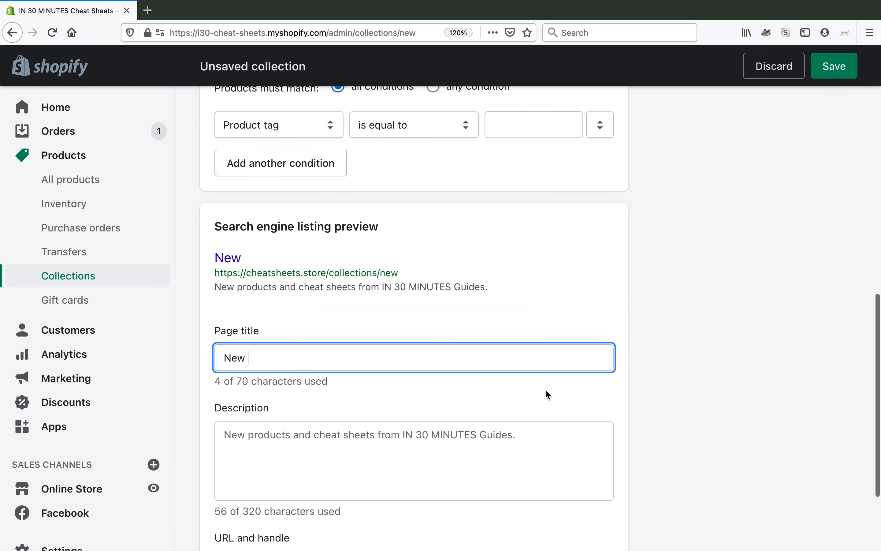
Complete the search engine listing's page title as "New Cheat Sheets" and try to save the collection
text(Cheat Sheets)
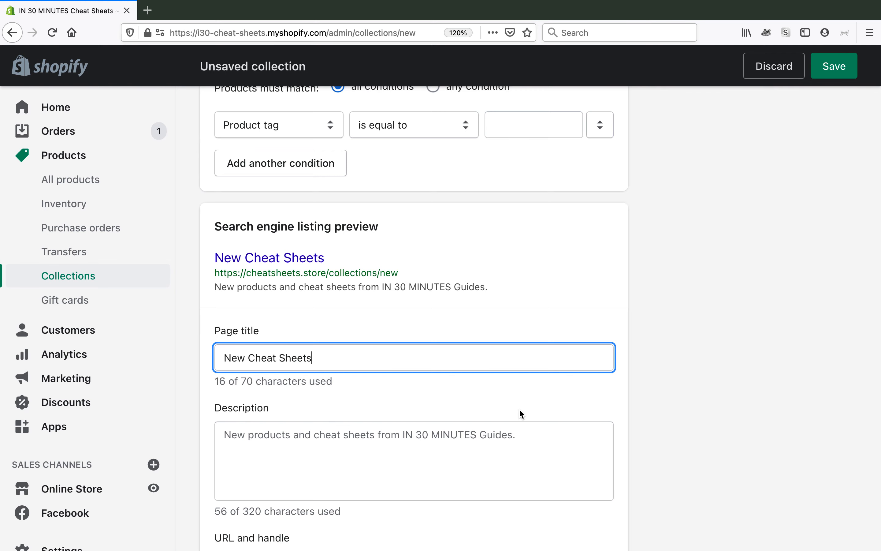
scroll(517, 394, down, 4)
scroll(517, 395, up, 20)
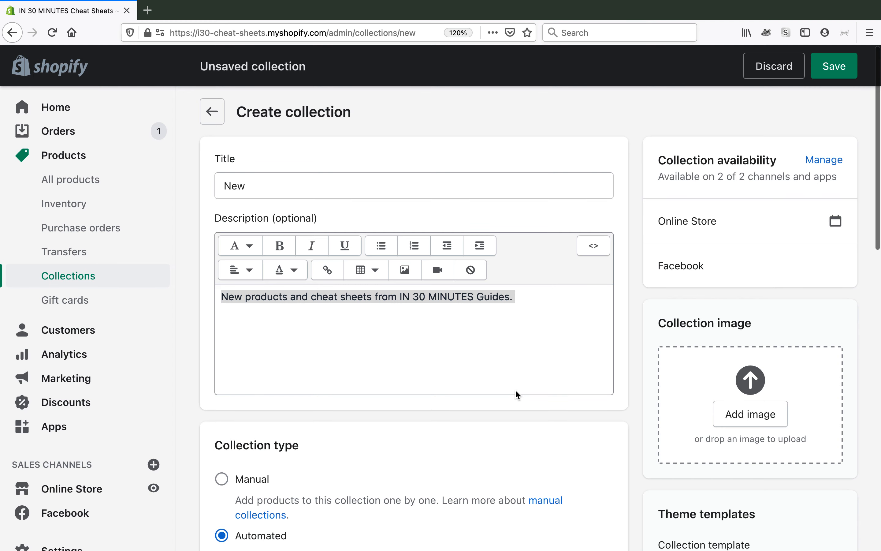
click(824, 78)
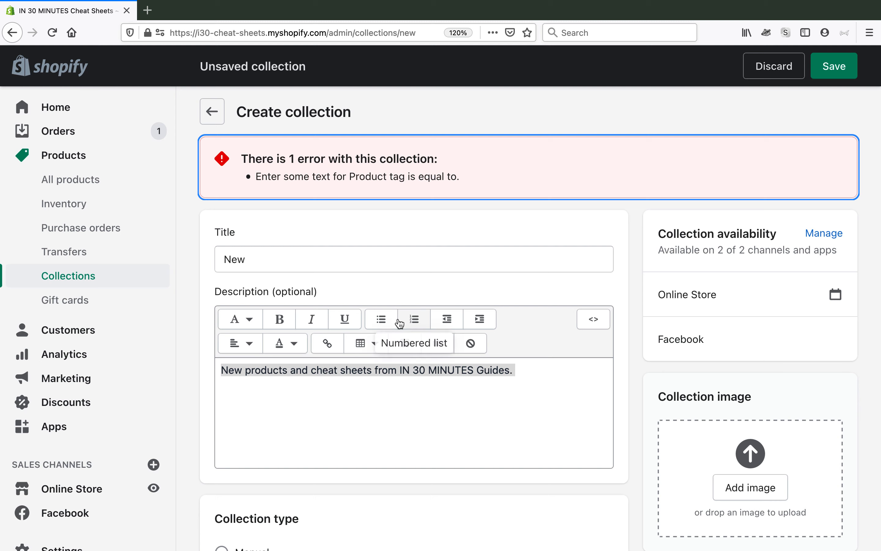
Change the collection type to Manual and save the collection
scroll(399, 323, down, 5)
scroll(399, 322, up, 5)
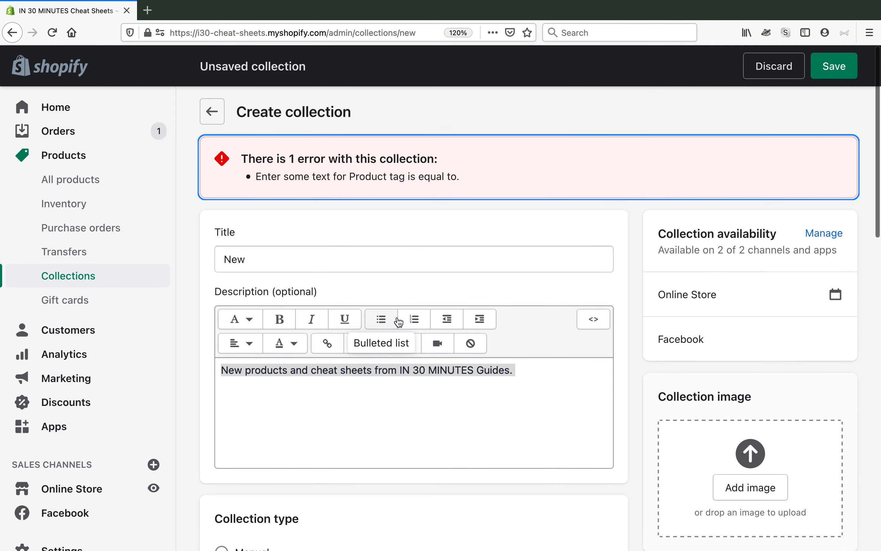
scroll(399, 322, down, 6)
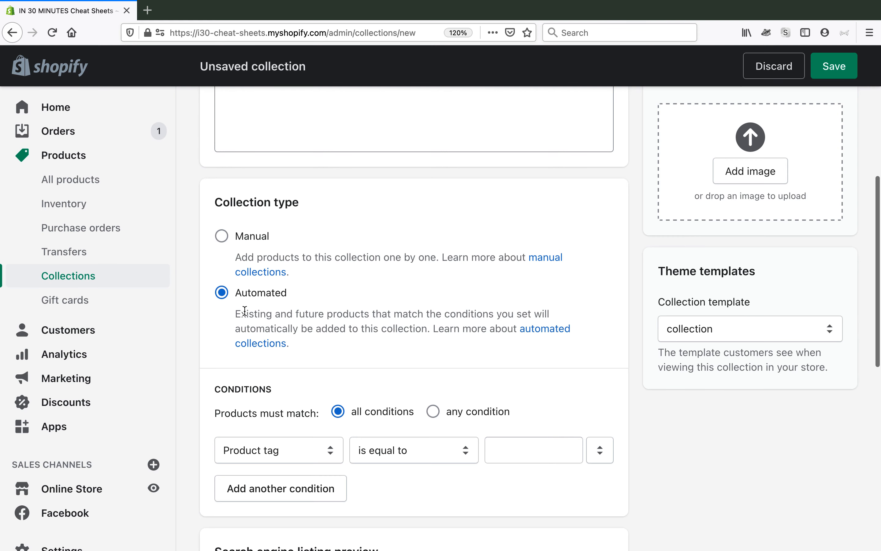
click(224, 238)
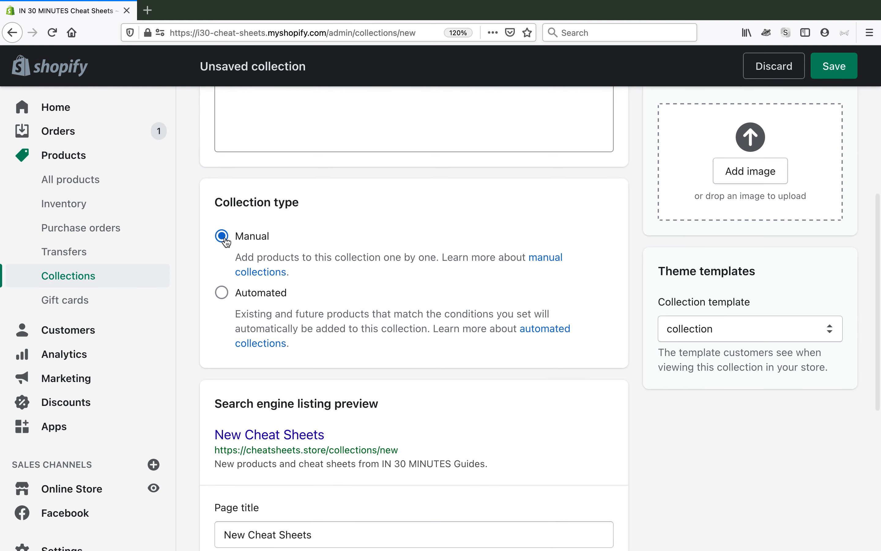
triple_click(316, 256)
scroll(452, 294, down, 3)
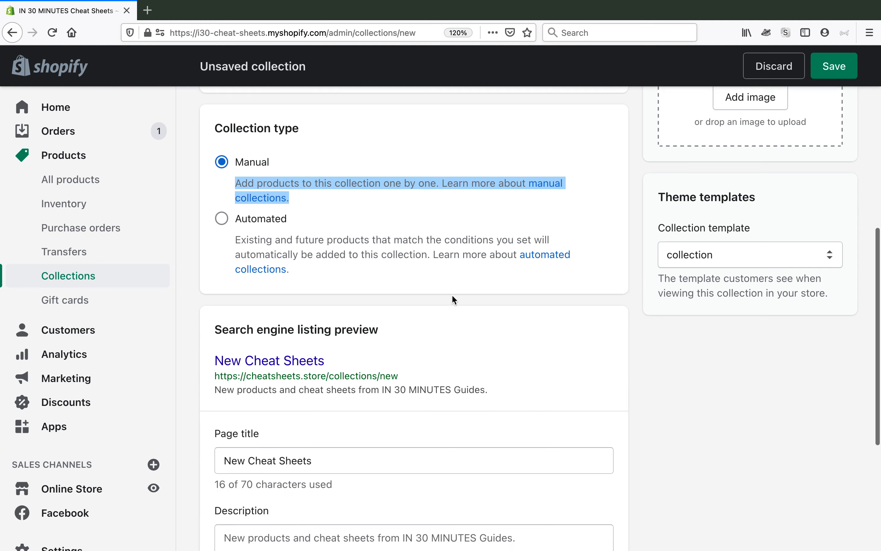
scroll(451, 294, up, 5)
scroll(451, 294, up, 5)
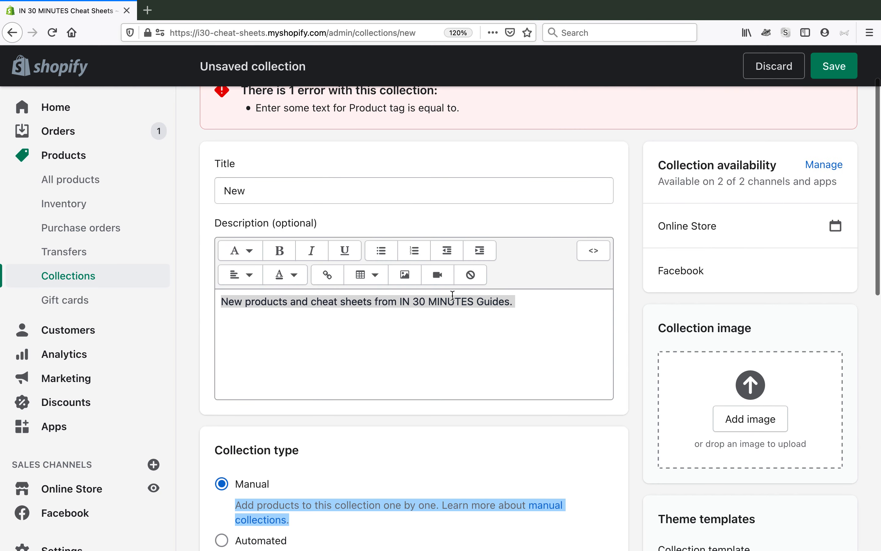
click(842, 61)
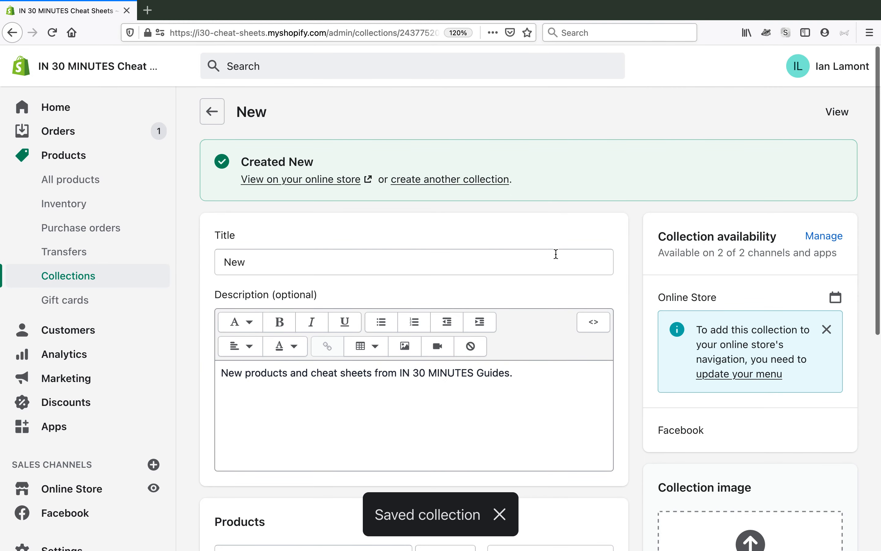
Find products matching "Intermediate" and add the Excel 2019, Google Sheets and Word 2019 Intermediate cheat sheets to the collection
scroll(556, 254, down, 8)
scroll(556, 257, down, 1)
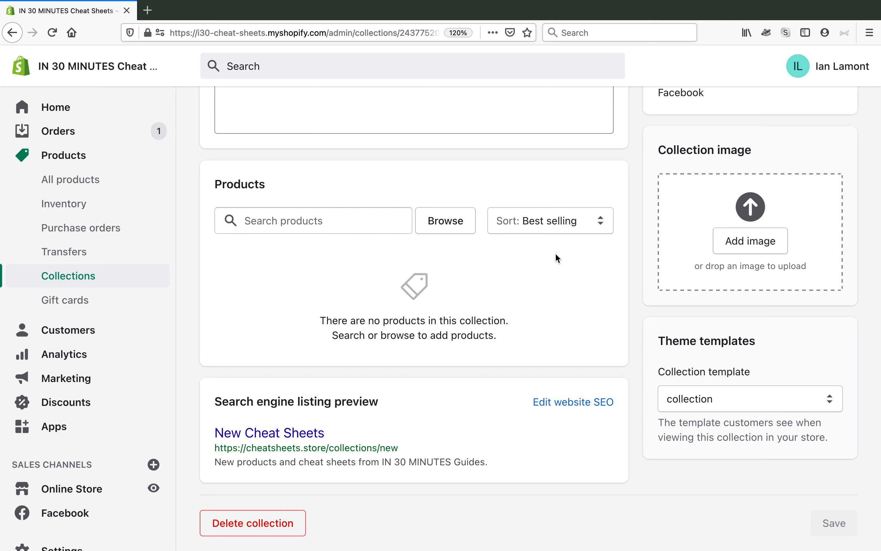
click(273, 221)
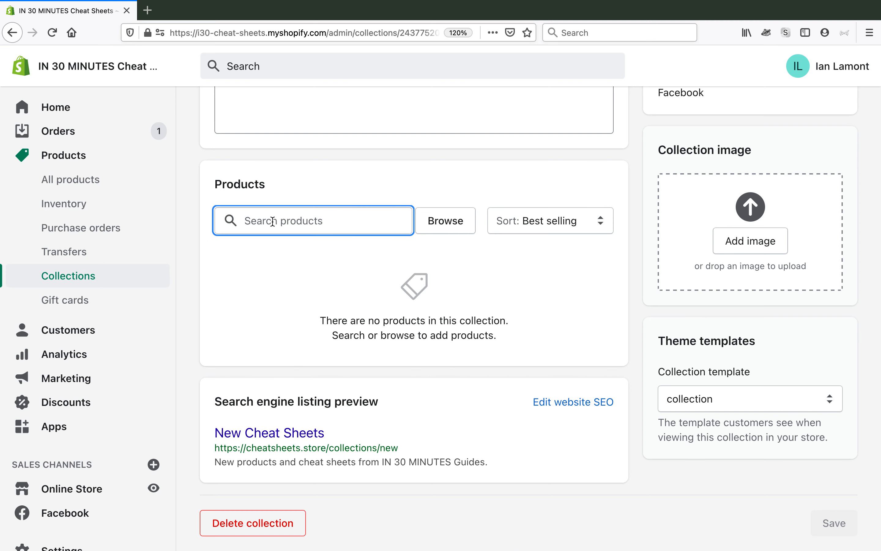
text(I)
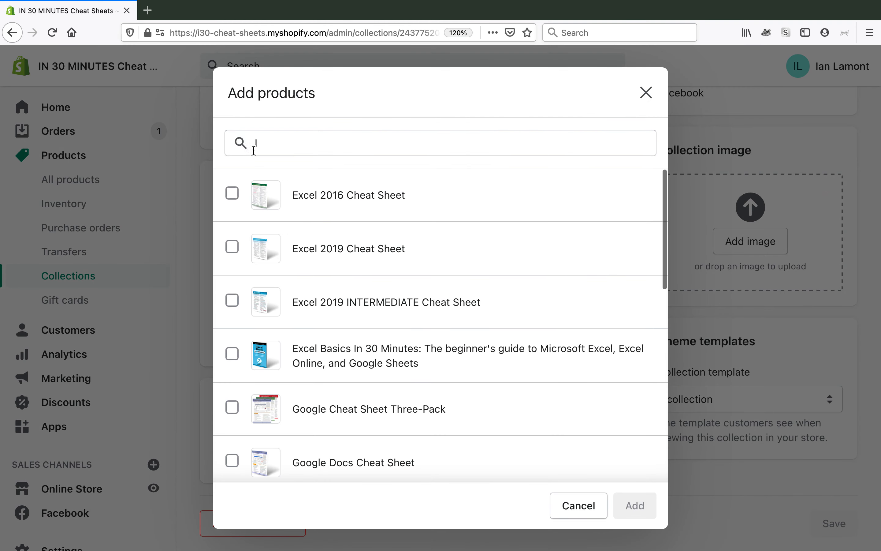
click(266, 142)
text(Intermediate)
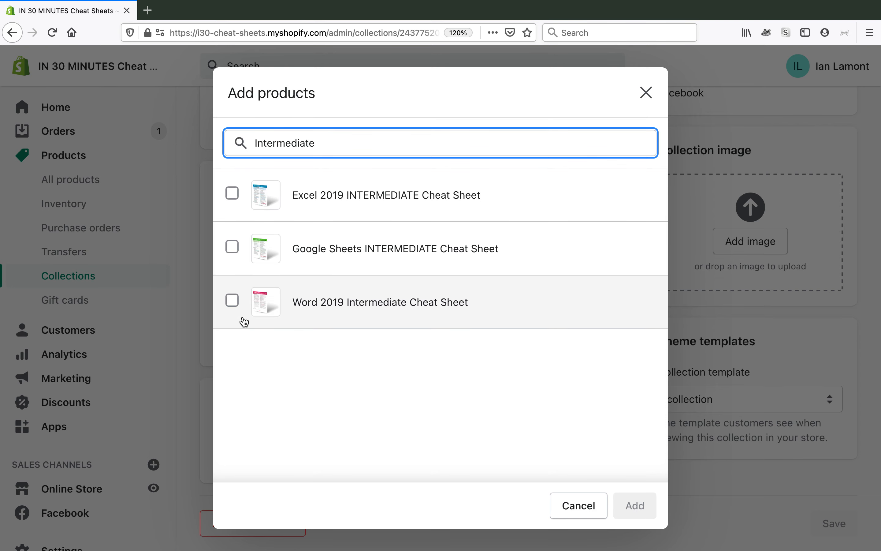
click(232, 196)
click(232, 247)
click(232, 301)
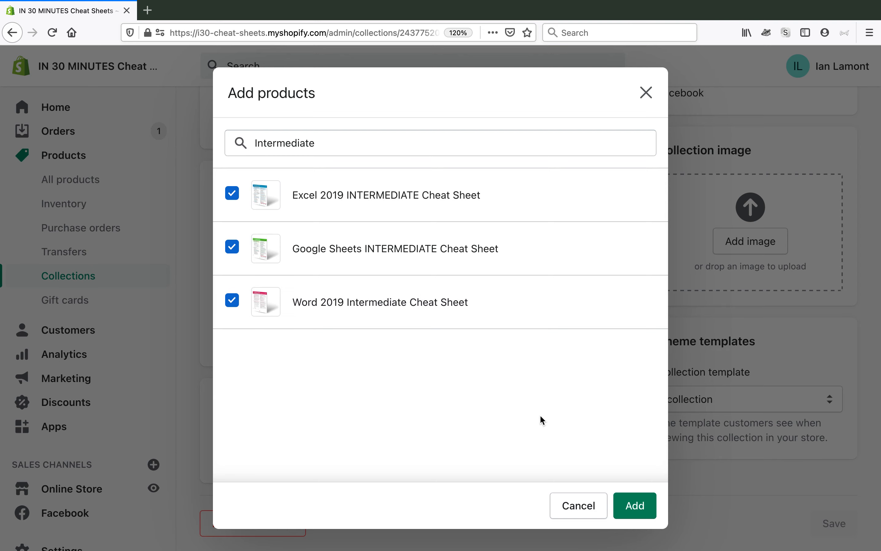
click(627, 499)
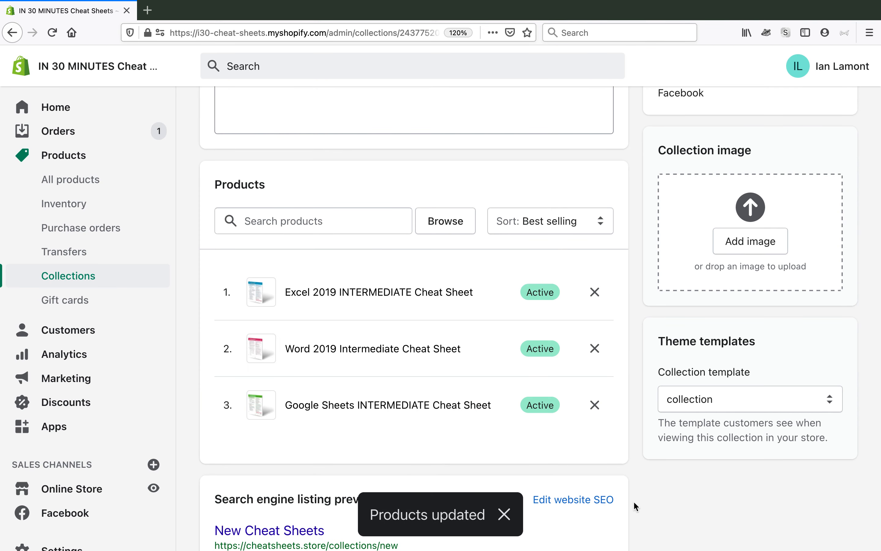
Find products matching "Powerpoint" and add the "PowerPoint Basics In 30 Minutes" book to the collection
click(255, 222)
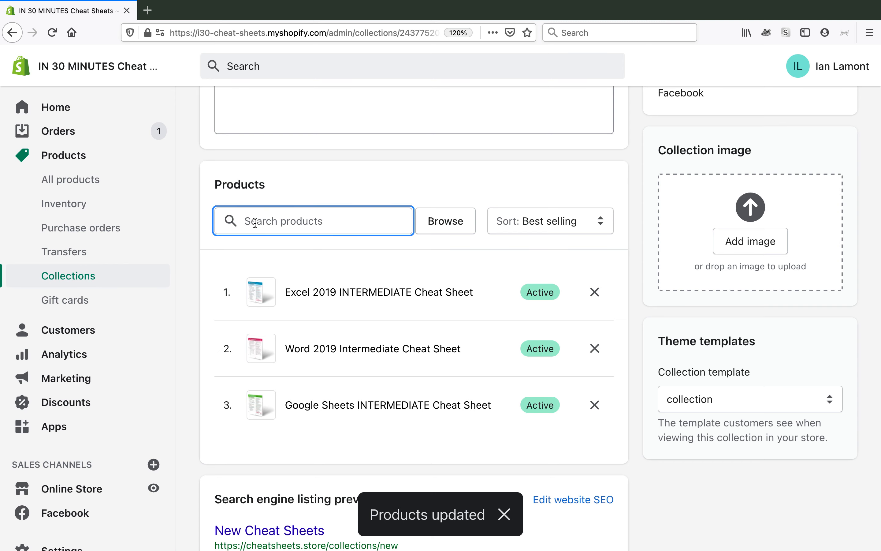
text(P)
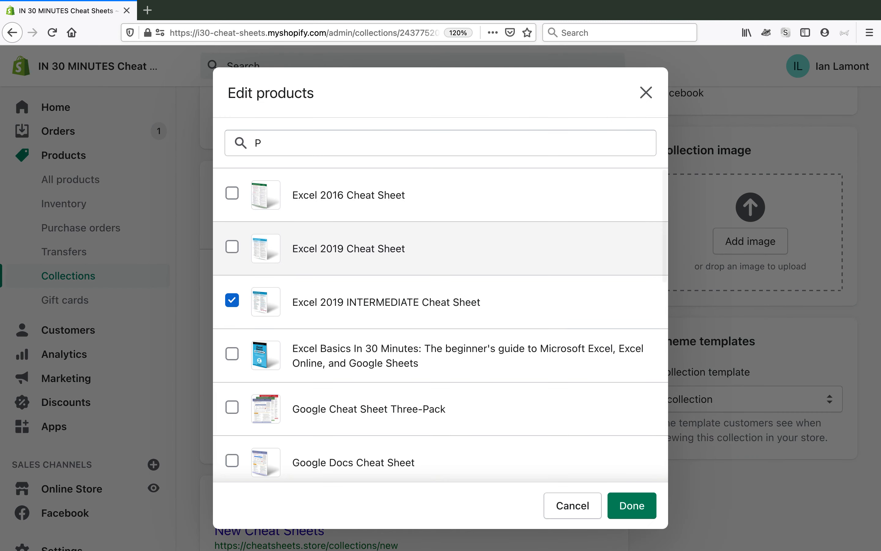
click(265, 149)
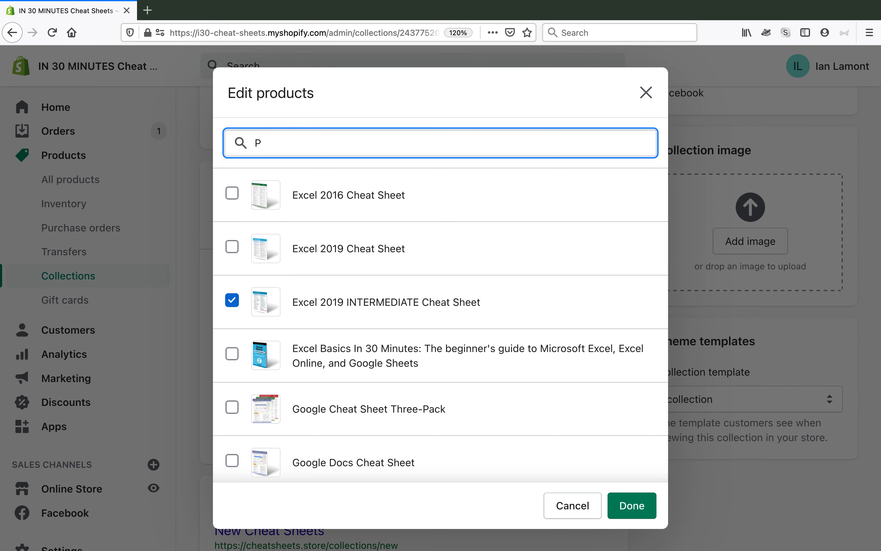
text(owerpoint)
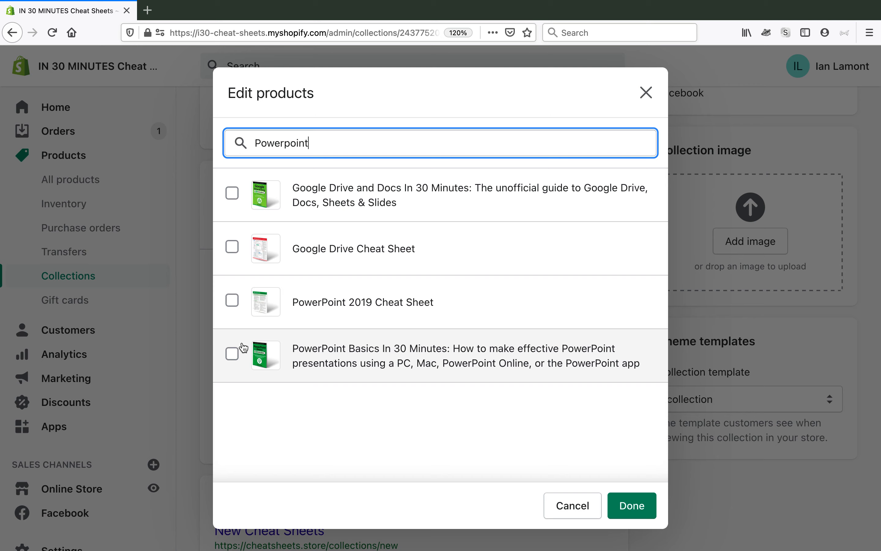
click(232, 353)
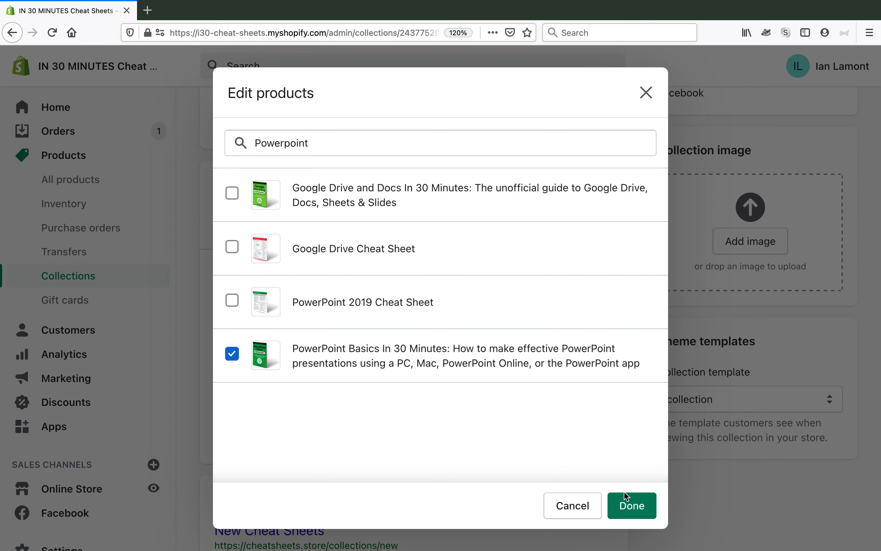
click(632, 507)
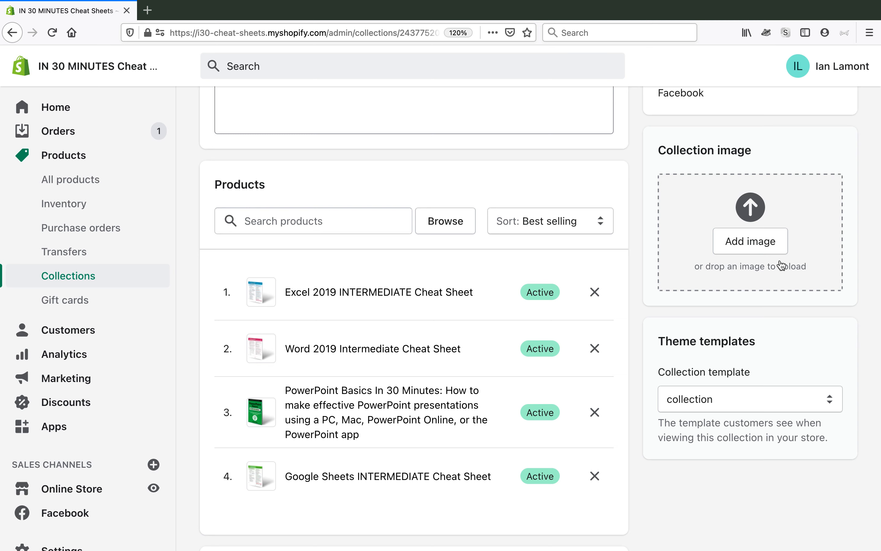
Review the saved collection's details and product list, and open the online store's navigation menus for updating
scroll(781, 265, up, 8)
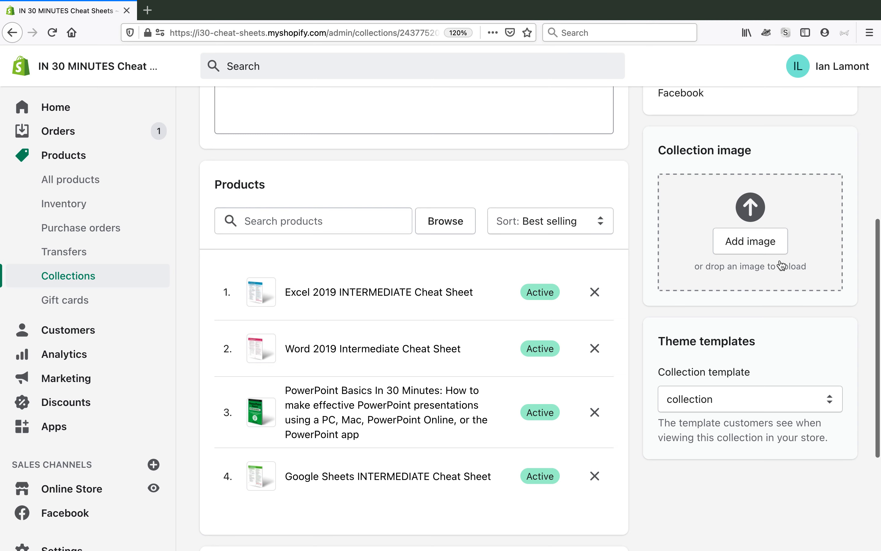
scroll(781, 265, up, 2)
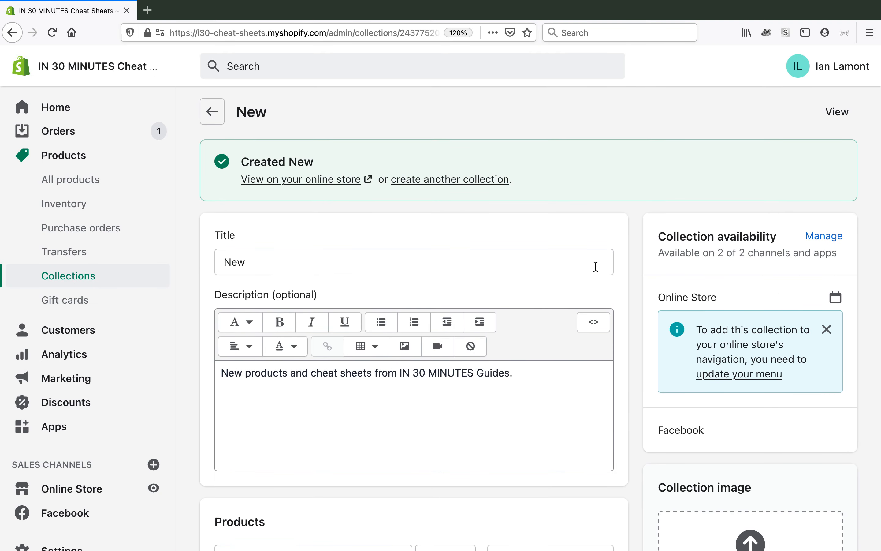
scroll(567, 270, down, 5)
scroll(567, 270, down, 8)
scroll(568, 270, up, 14)
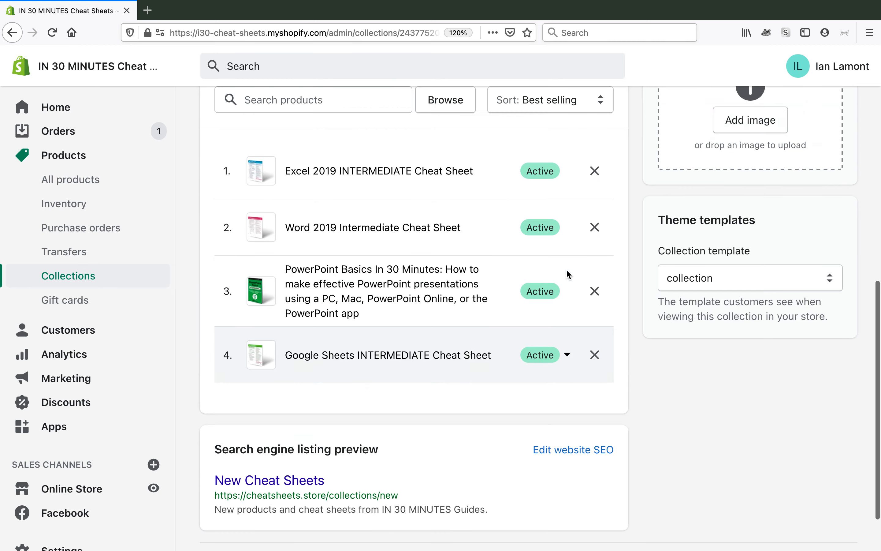
scroll(567, 270, down, 1)
scroll(567, 270, up, 1)
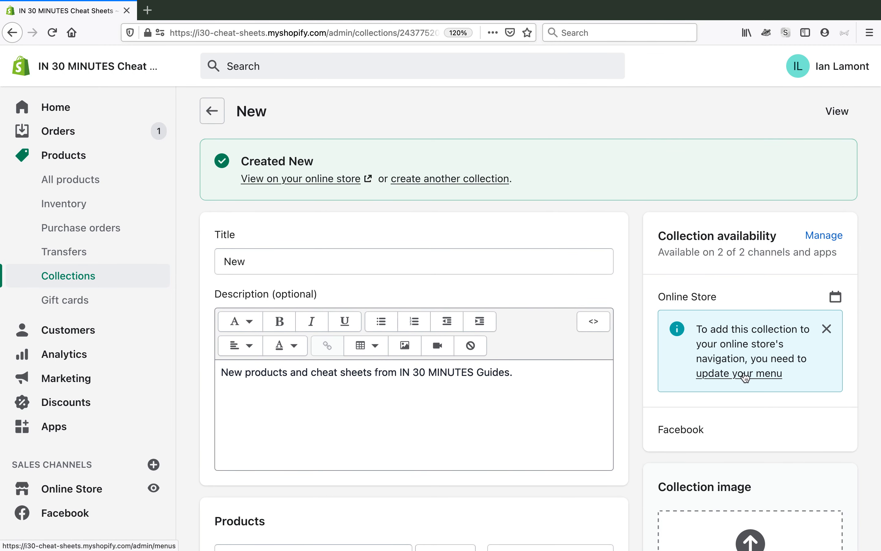
click(746, 375)
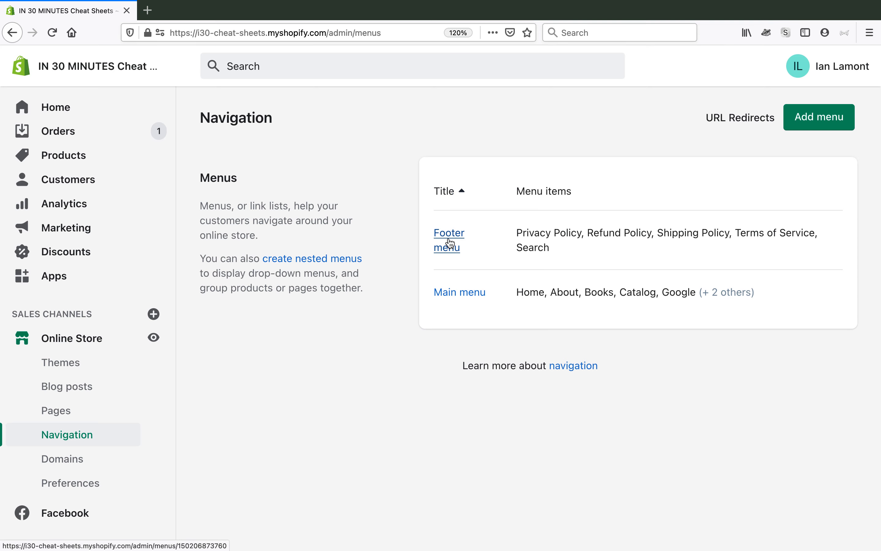
Switch to Chrome to examine the live storefront's footer links and header menu, and return to the Shopify admin in Firefox
key(super+Tab)
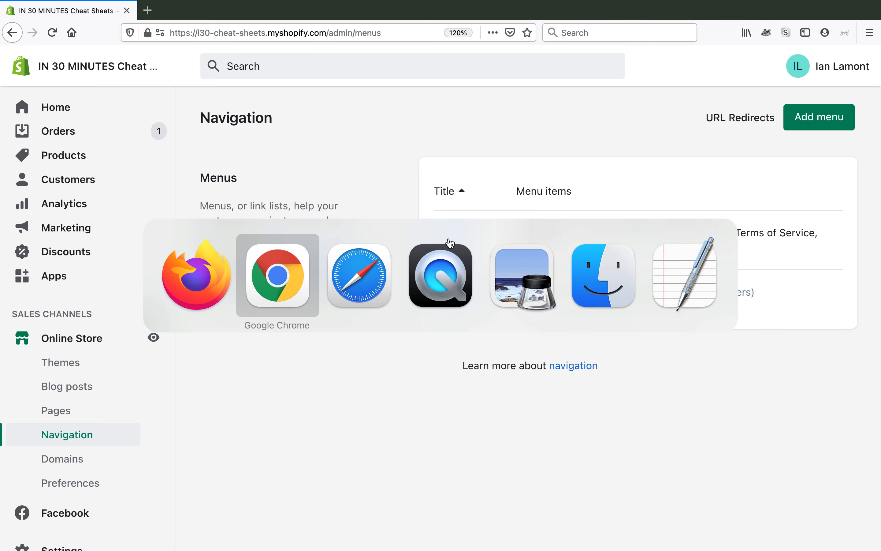
scroll(389, 253, down, 15)
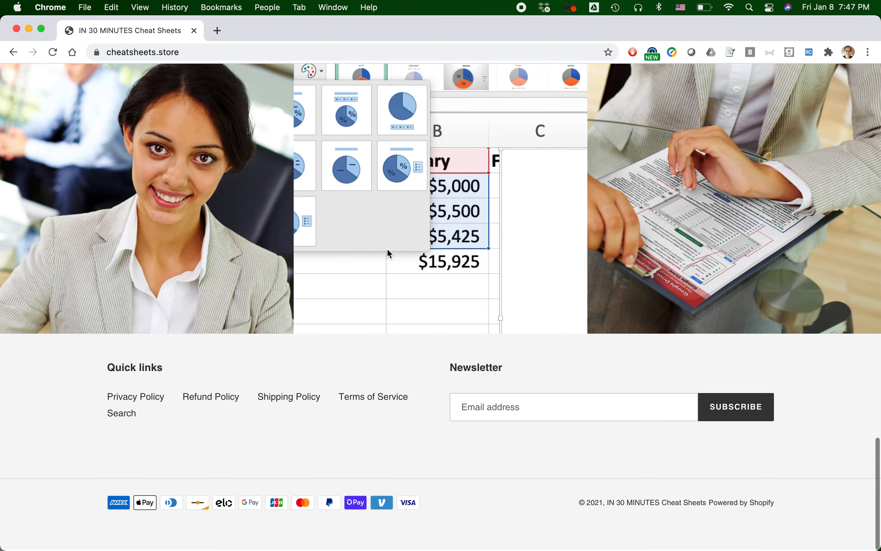
scroll(304, 434, up, 15)
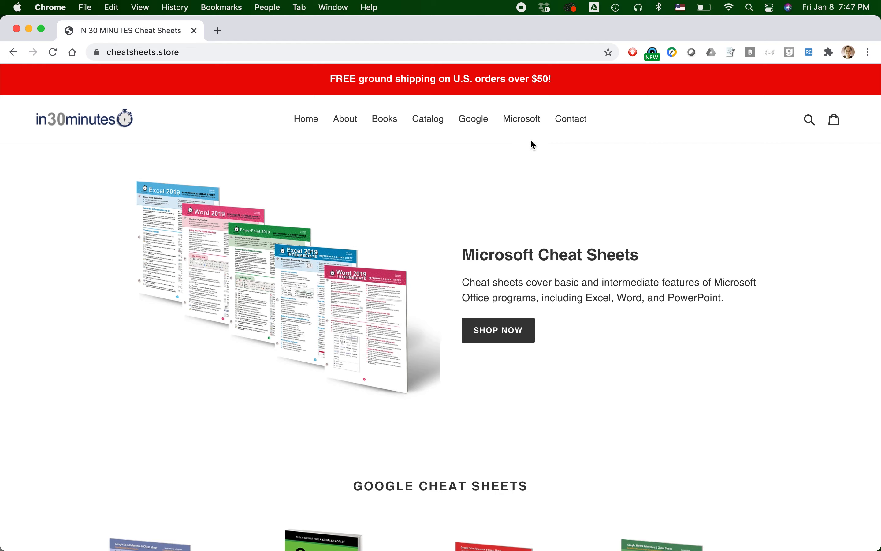
key(super+Tab)
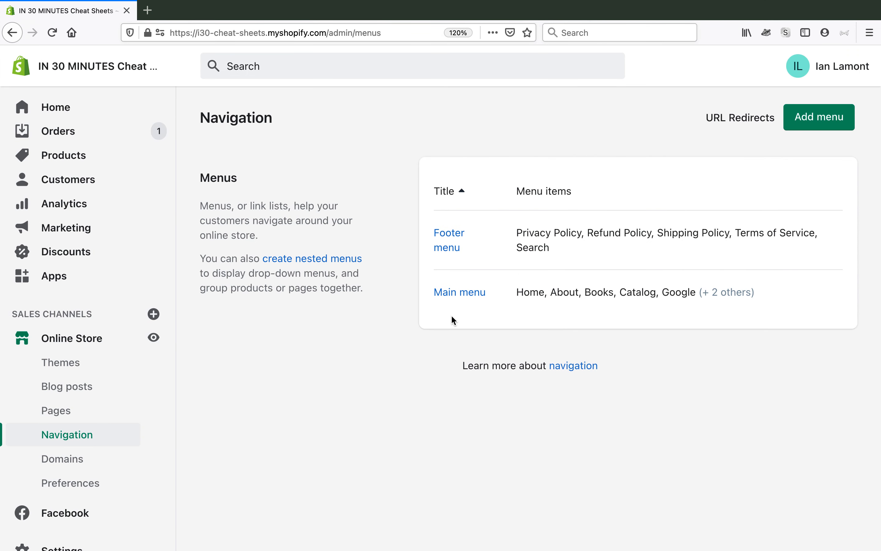
Open the Main menu for editing and compare its items with the storefront's header links in Chrome
click(467, 297)
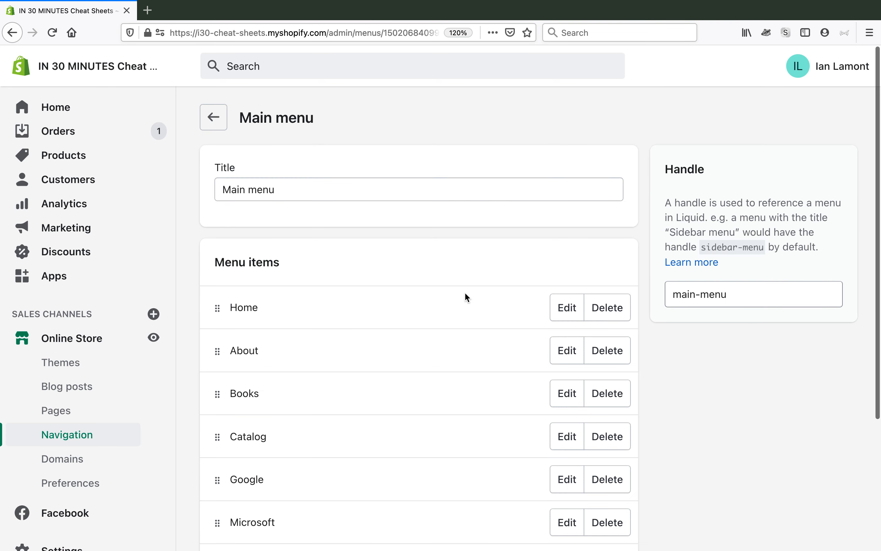
scroll(465, 293, down, 5)
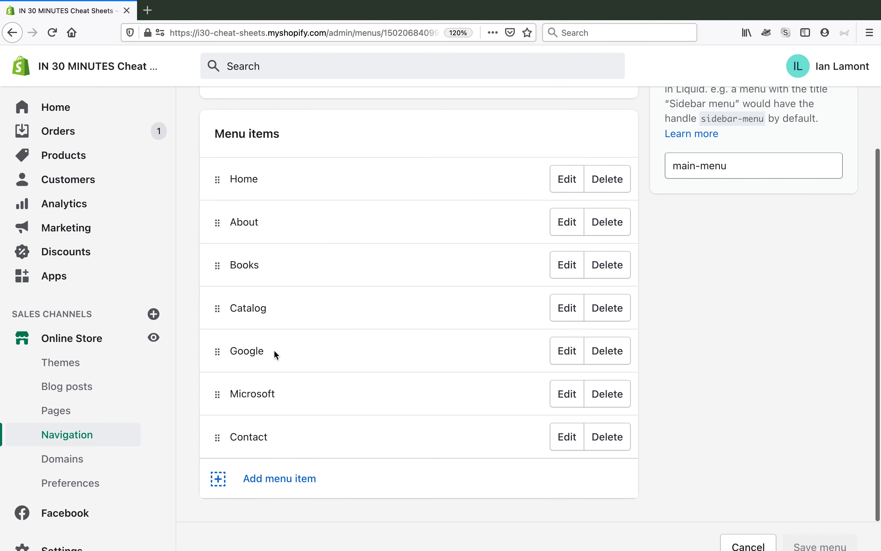
key(super+Tab)
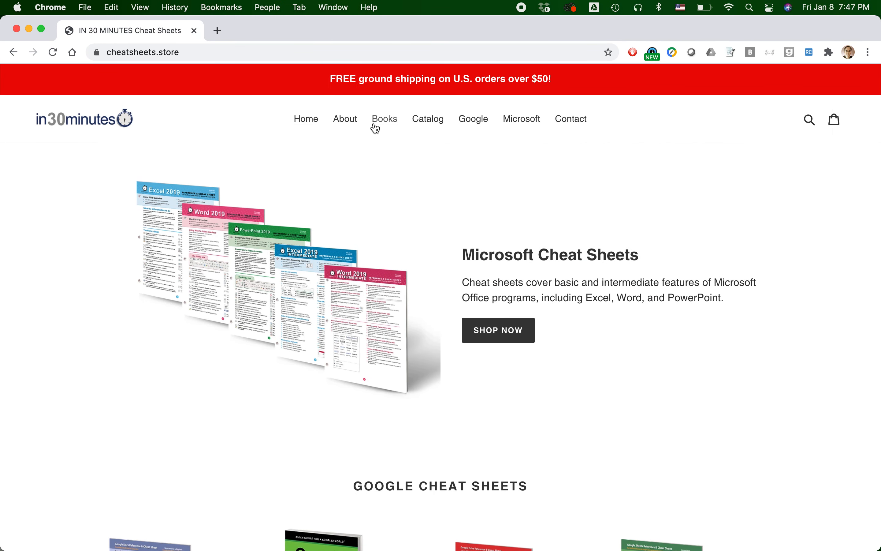
key(super+Tab)
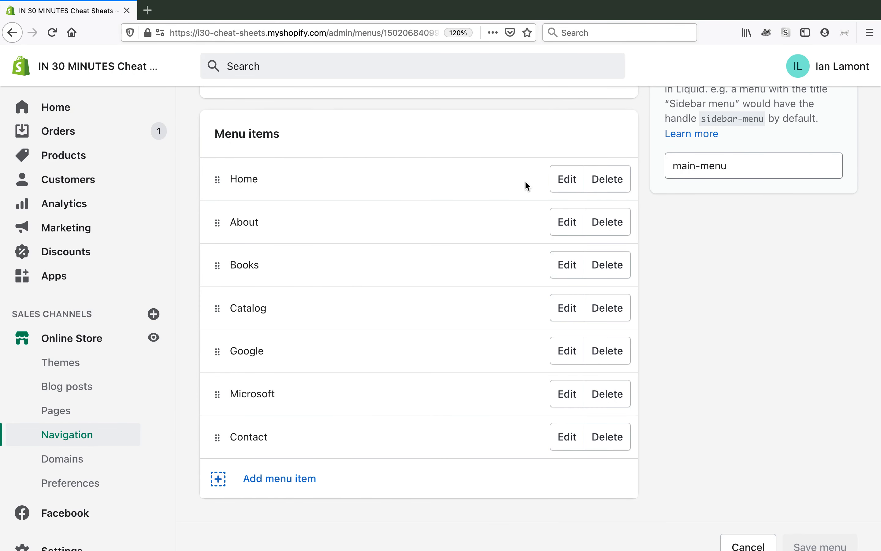
Add a menu item named "New" to the Main menu, linked to the New product collection
click(276, 489)
click(259, 302)
text(New)
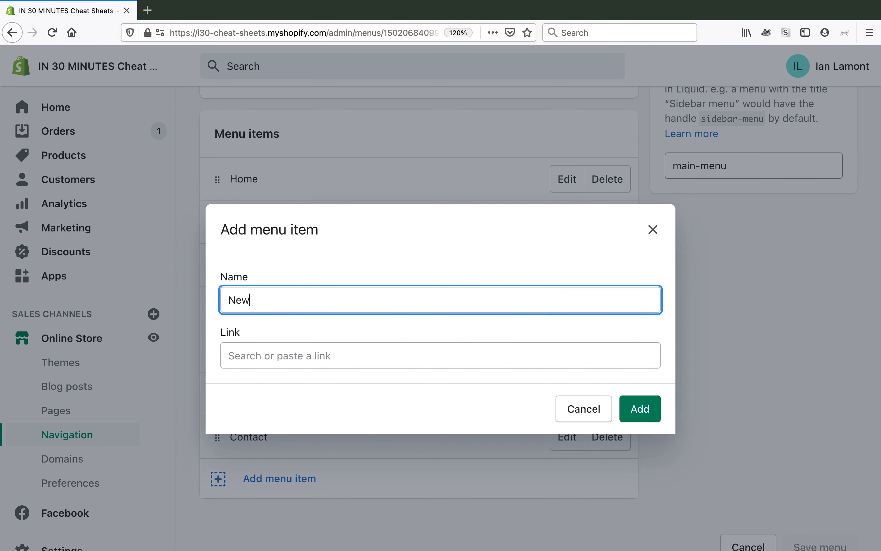
click(258, 356)
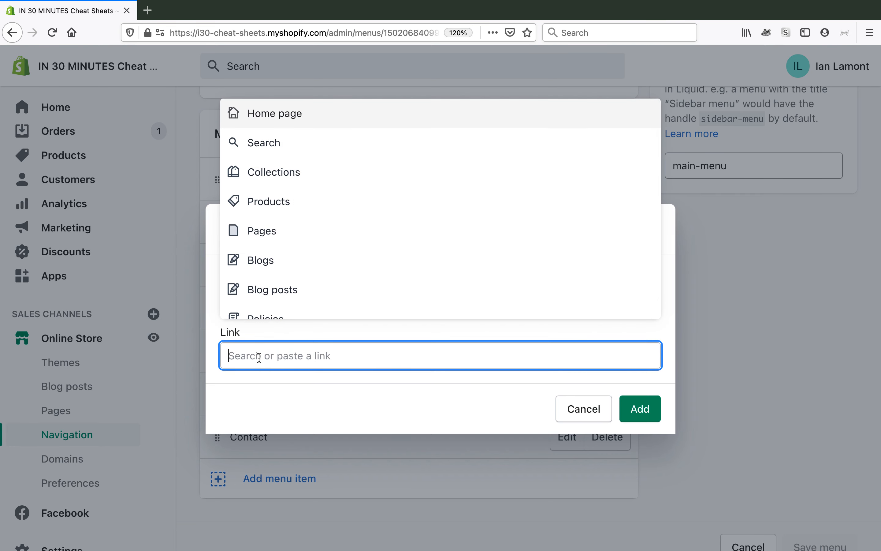
click(290, 175)
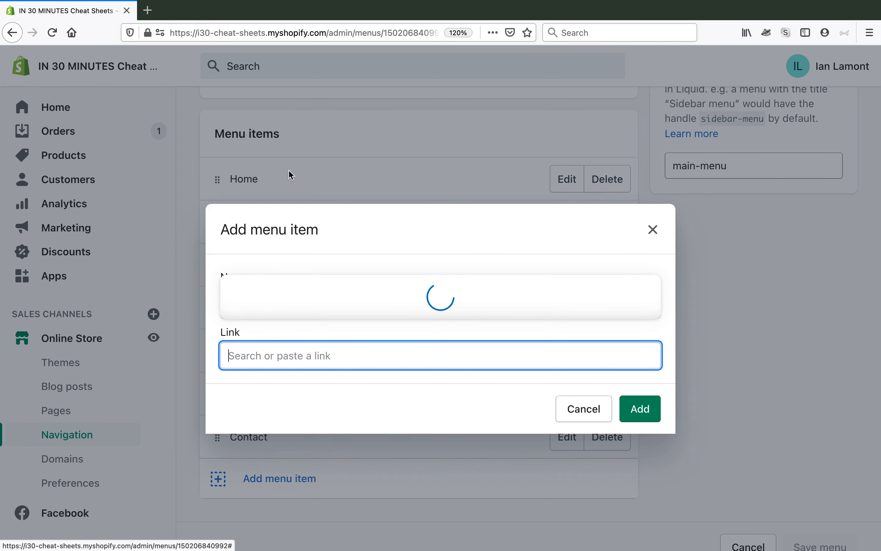
scroll(327, 186, down, 5)
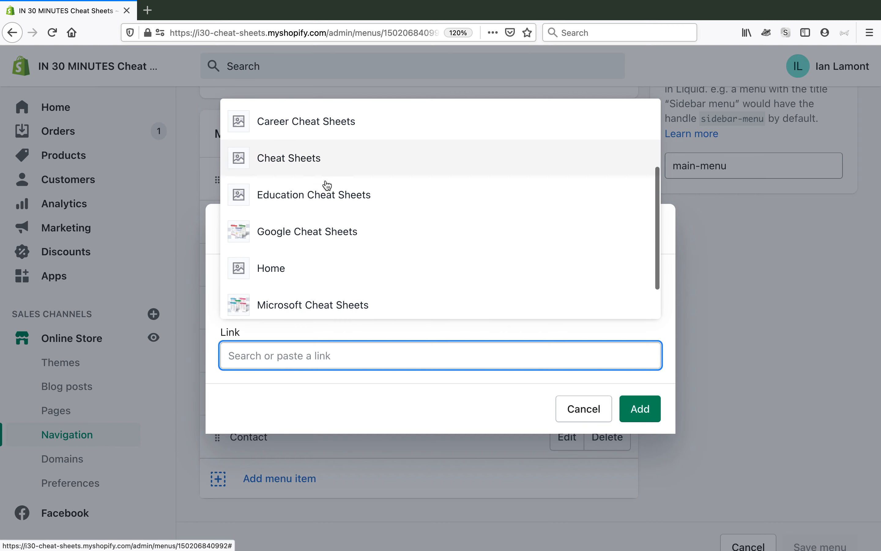
click(288, 306)
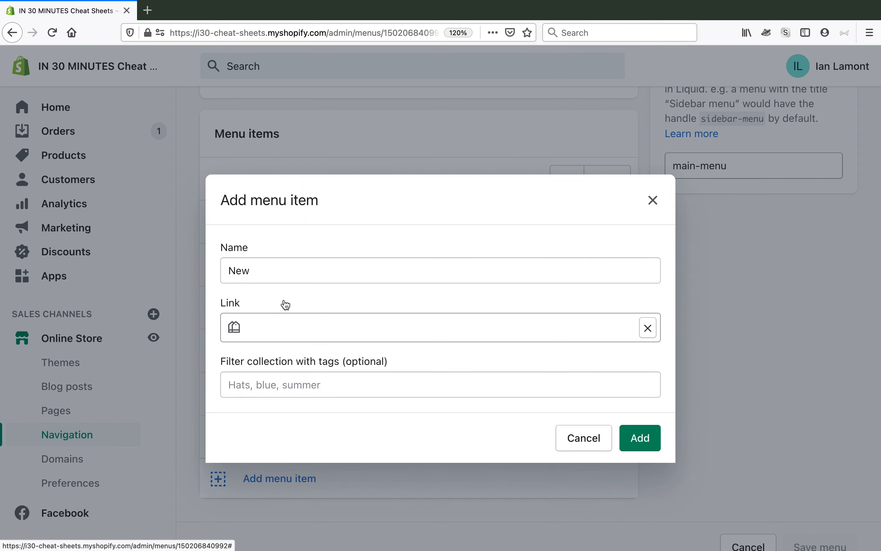
click(642, 439)
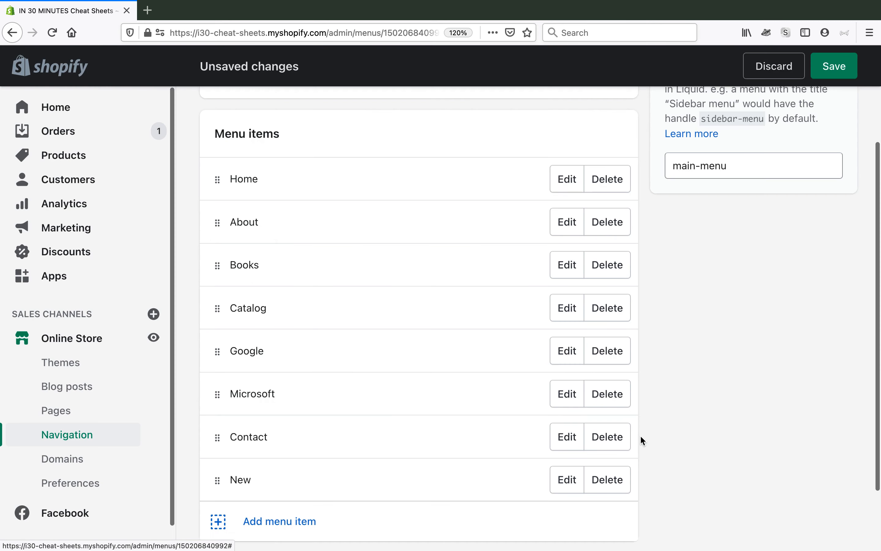
Move the New item between Catalog and Google in the Main menu and save the menu
drag(218, 480, 230, 341)
click(834, 66)
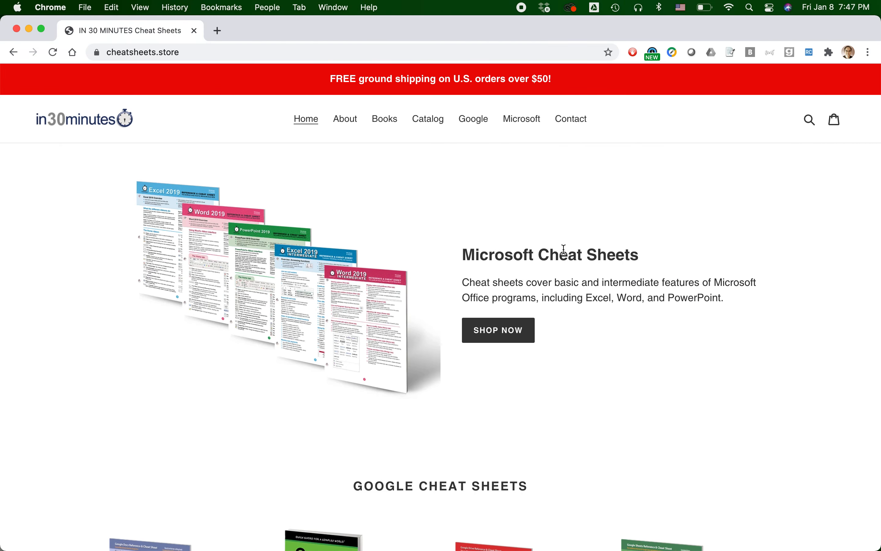
Switch to Chrome, reload the live storefront and review the New collection page reached from its header menu
key(super+r)
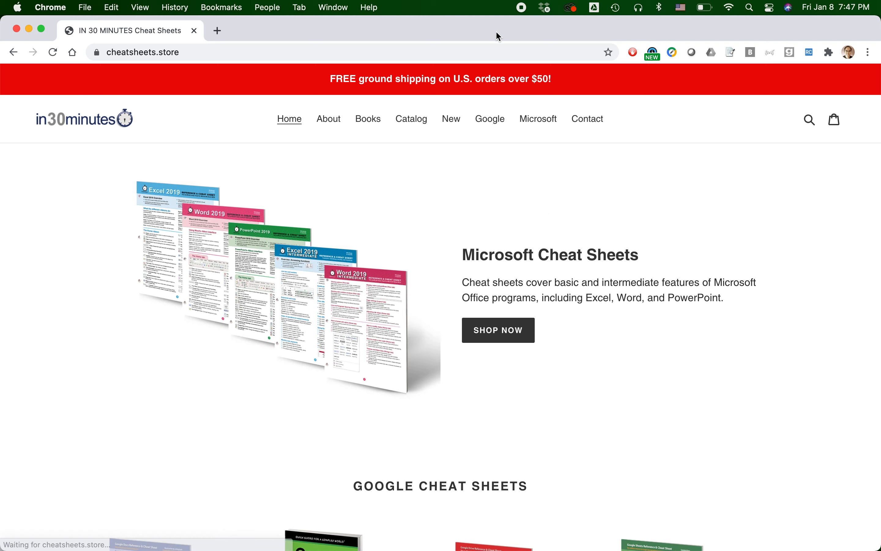
click(454, 124)
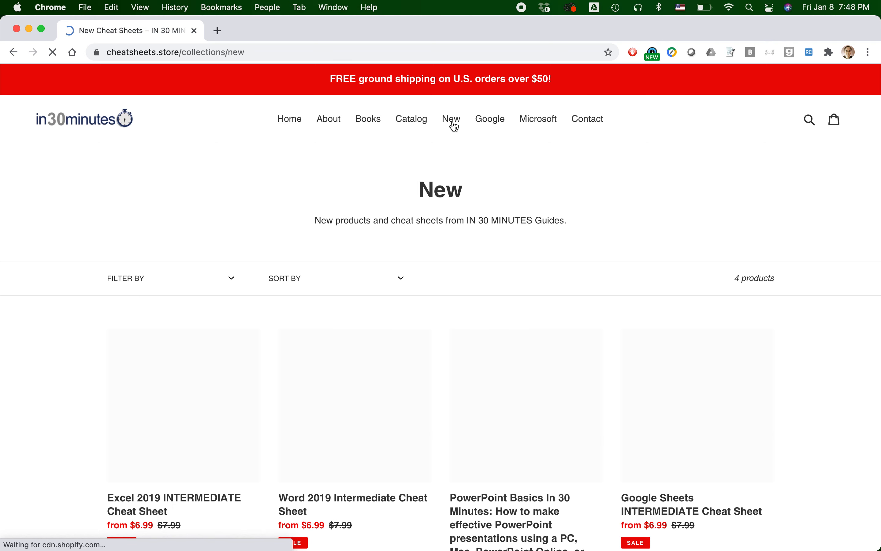
scroll(639, 197, down, 2)
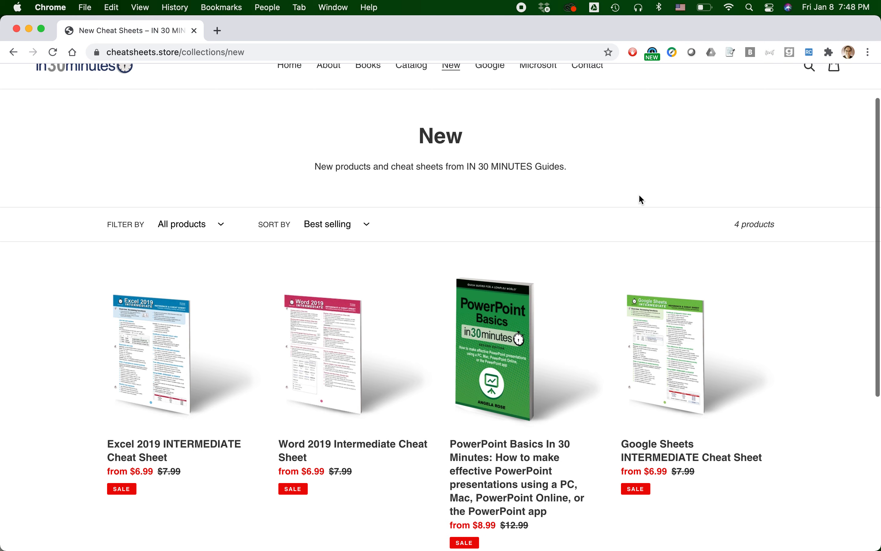
Switch to Safari to view the Lean Media video page
key(super+Tab)
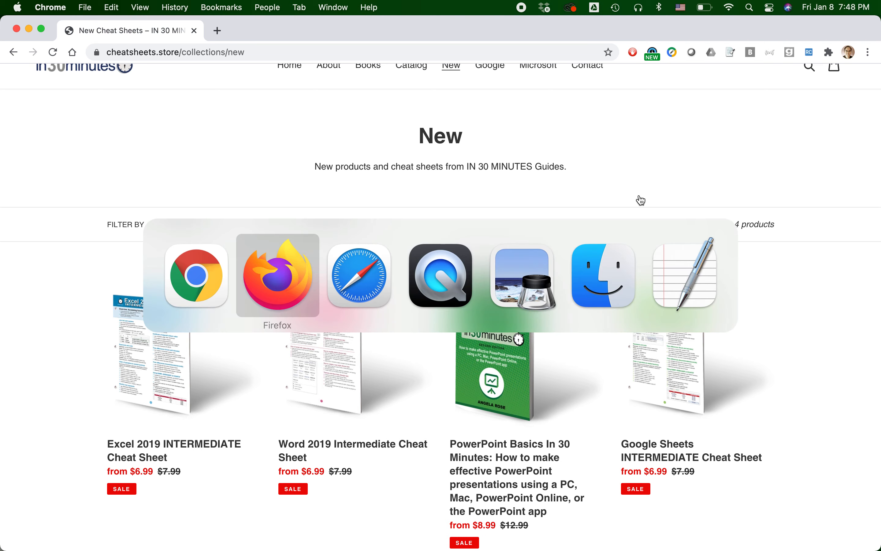
key(super+Tab)
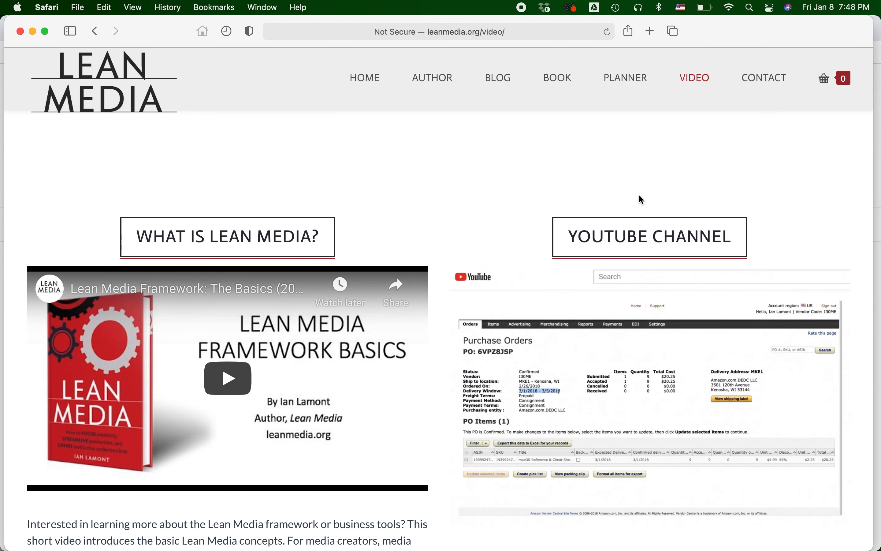